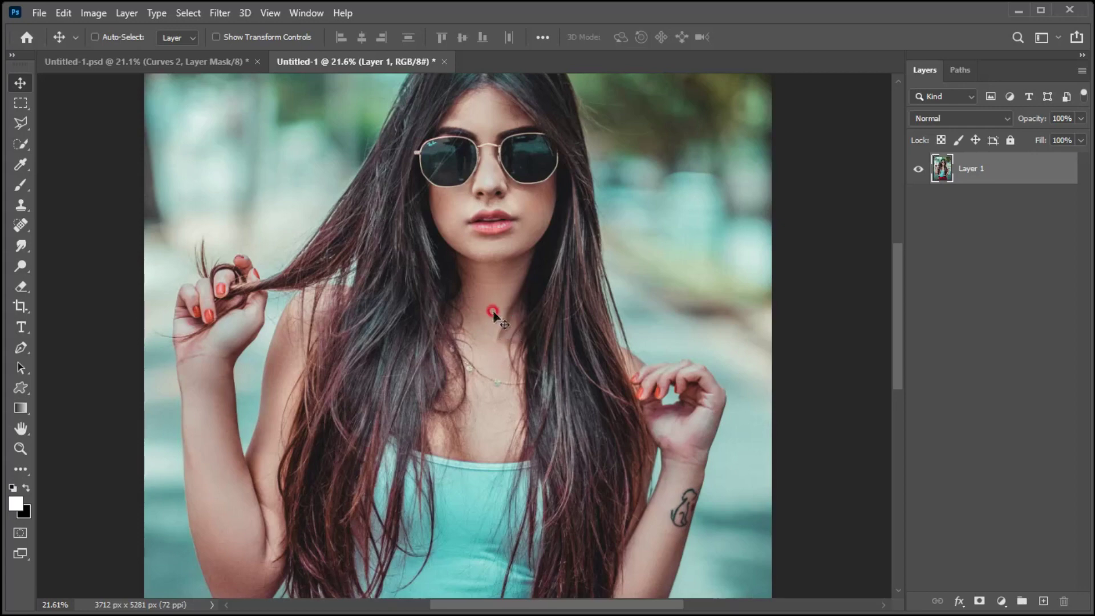
# Step: Add a Curves adjustment layer above the portrait and raise the Blue channel's midtones to input 117, output 138
pyautogui.click(1000, 601)
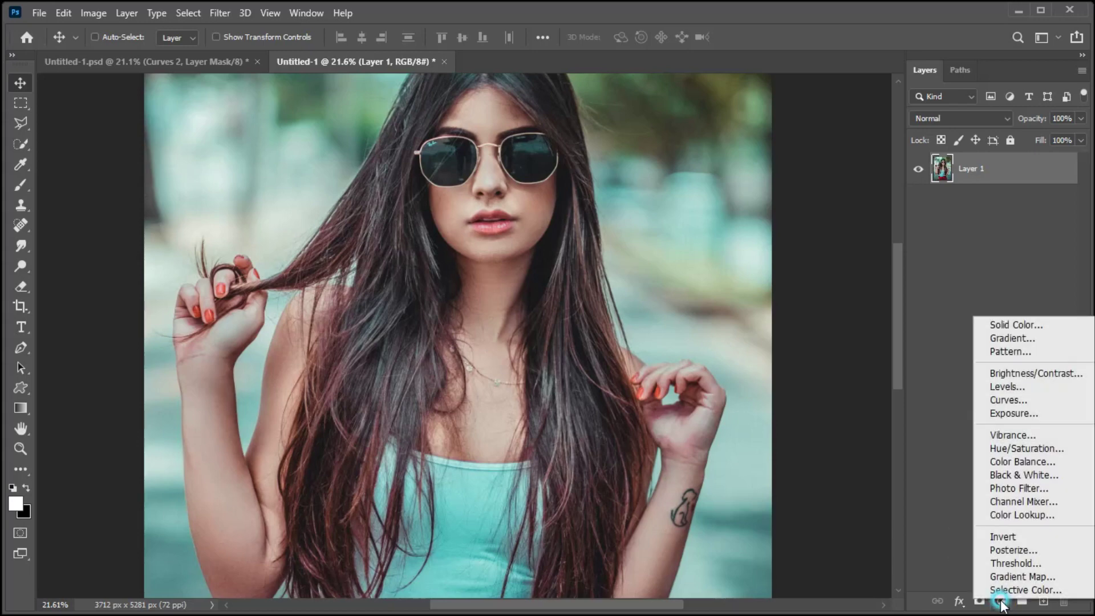
pyautogui.click(1002, 401)
pyautogui.moveTo(816, 196); pyautogui.dragTo(784, 160)
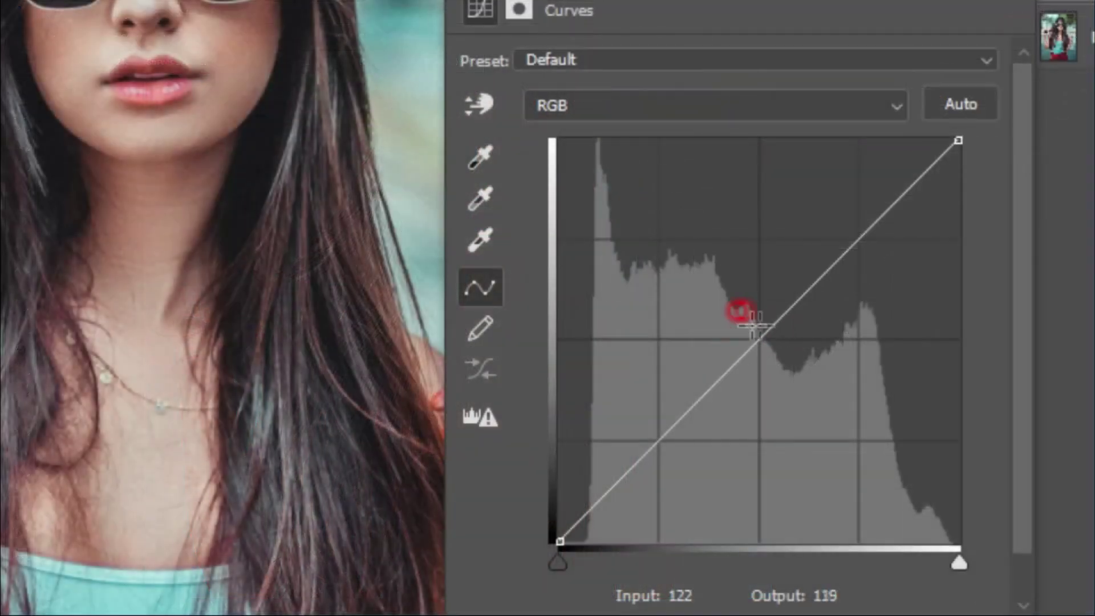
pyautogui.click(542, 105)
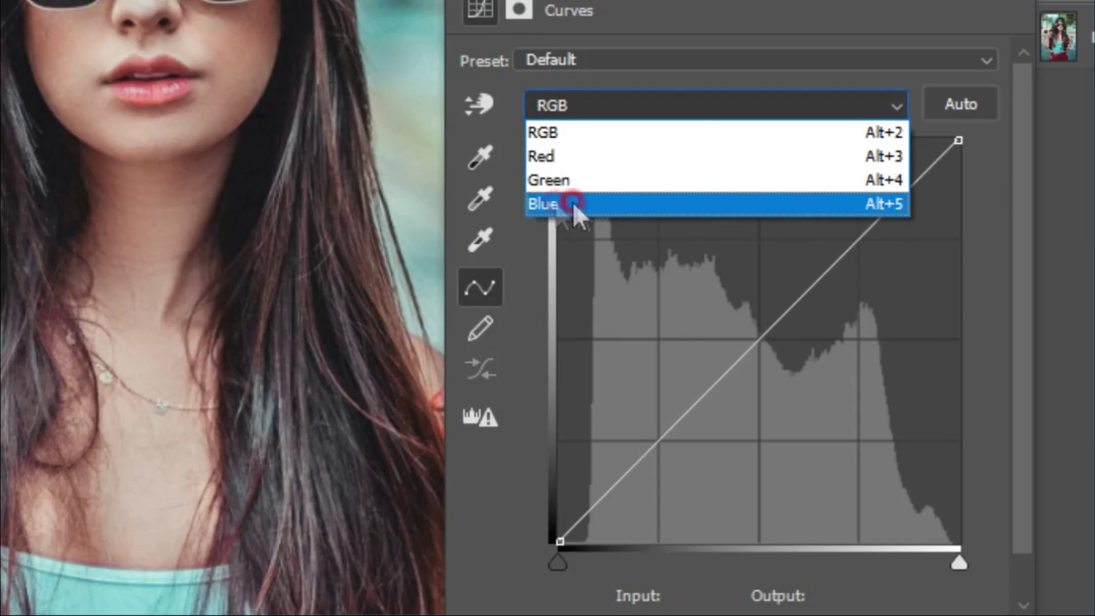
pyautogui.click(551, 203)
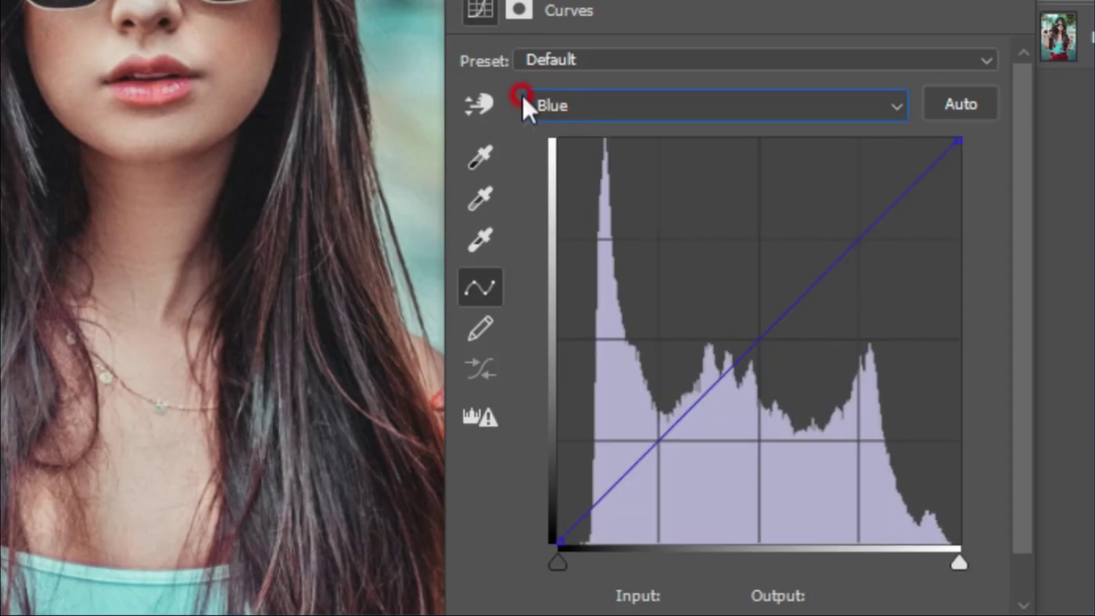
pyautogui.moveTo(753, 342); pyautogui.dragTo(742, 323)
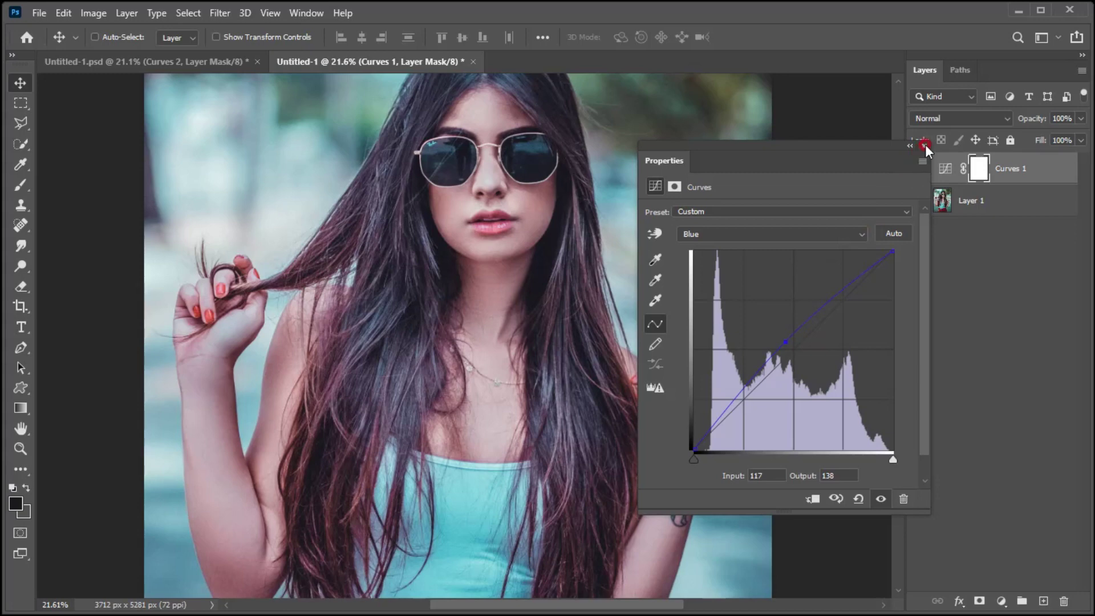
pyautogui.click(923, 146)
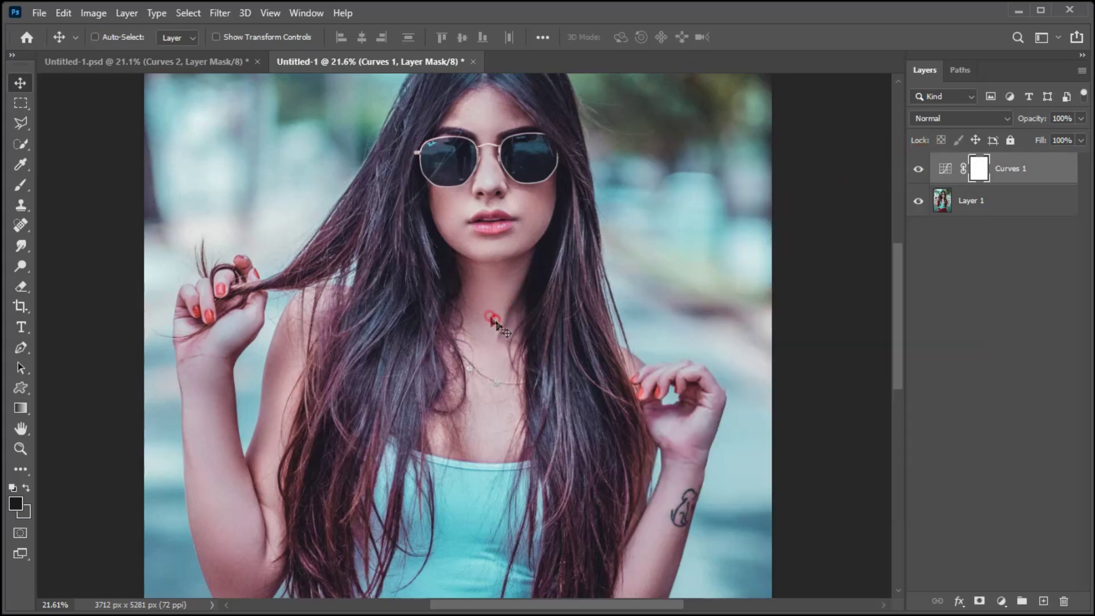
# Step: Add a Vibrance adjustment layer above the Curves layer with Vibrance set to +85
pyautogui.click(1001, 600)
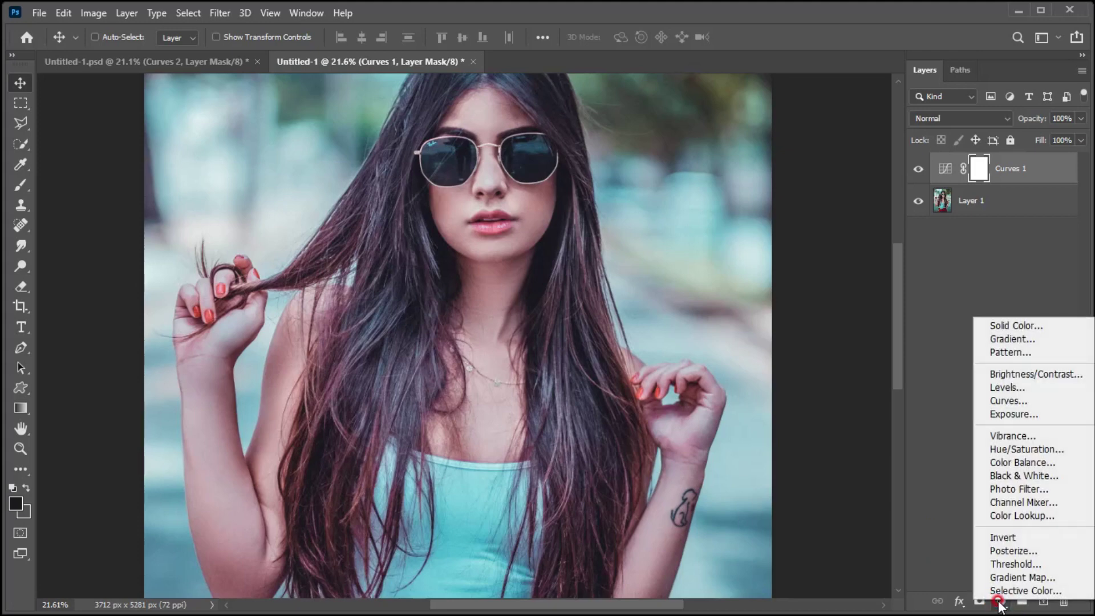
pyautogui.click(1009, 436)
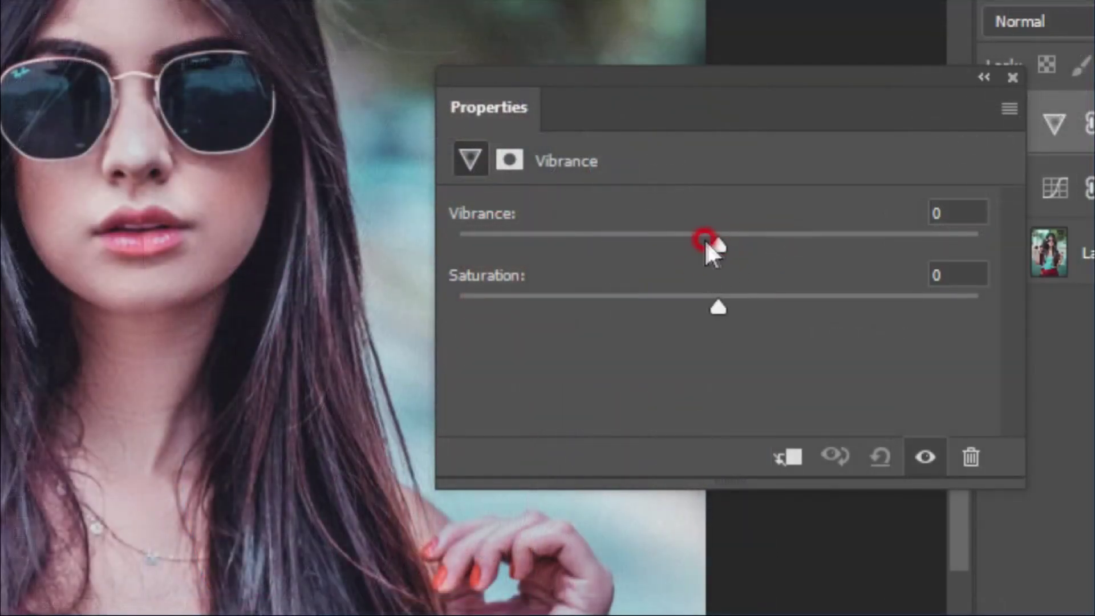
pyautogui.moveTo(705, 241); pyautogui.dragTo(938, 245)
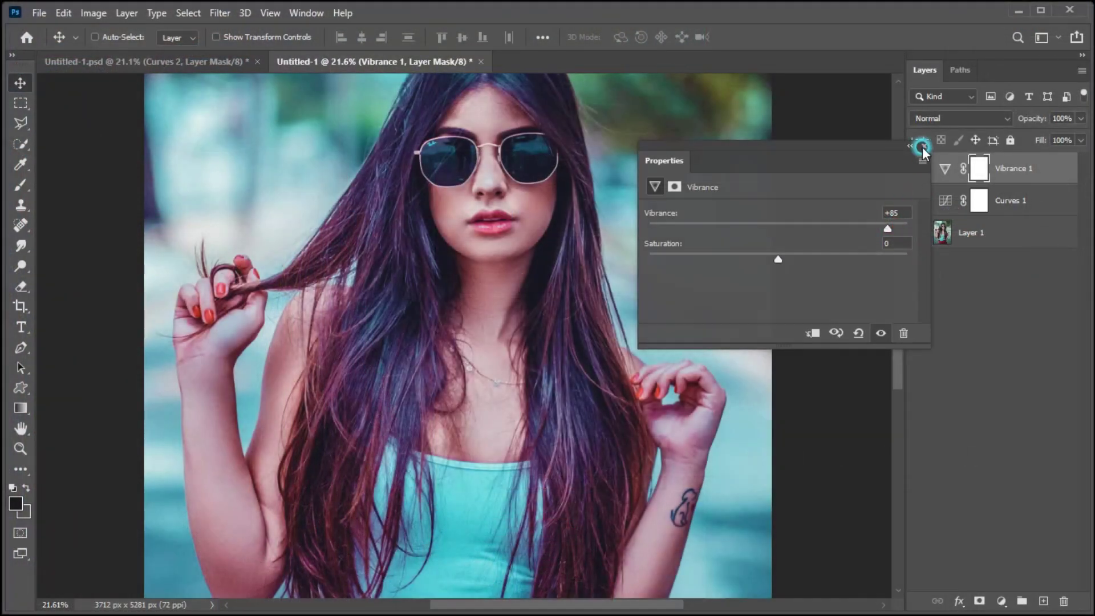
pyautogui.click(922, 148)
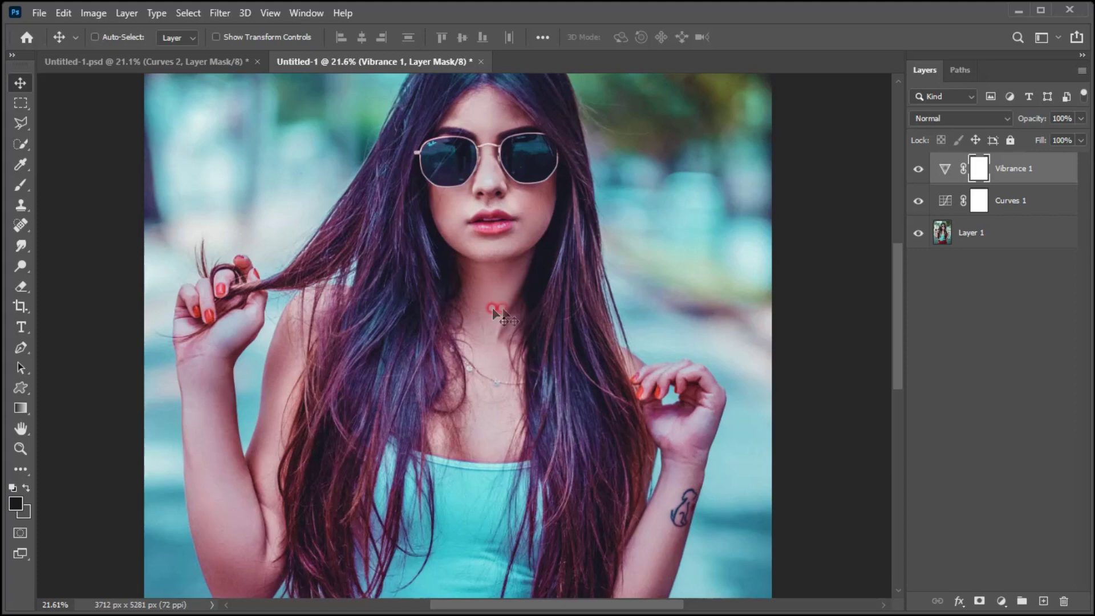
# Step: Add a Hue/Saturation adjustment layer on top with the Master saturation set to +22
pyautogui.click(999, 602)
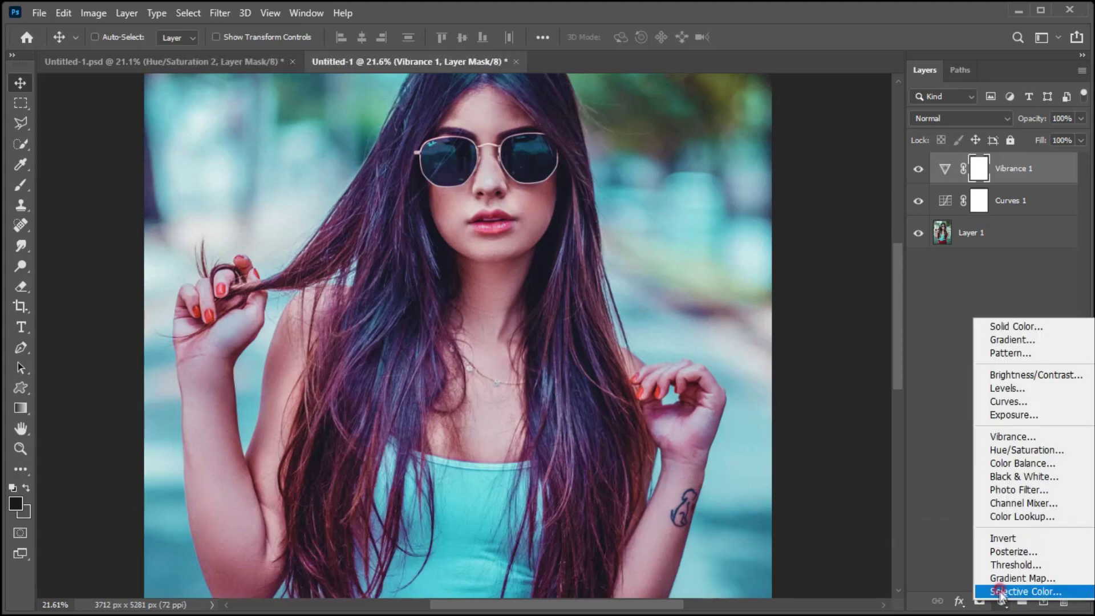
pyautogui.click(1000, 450)
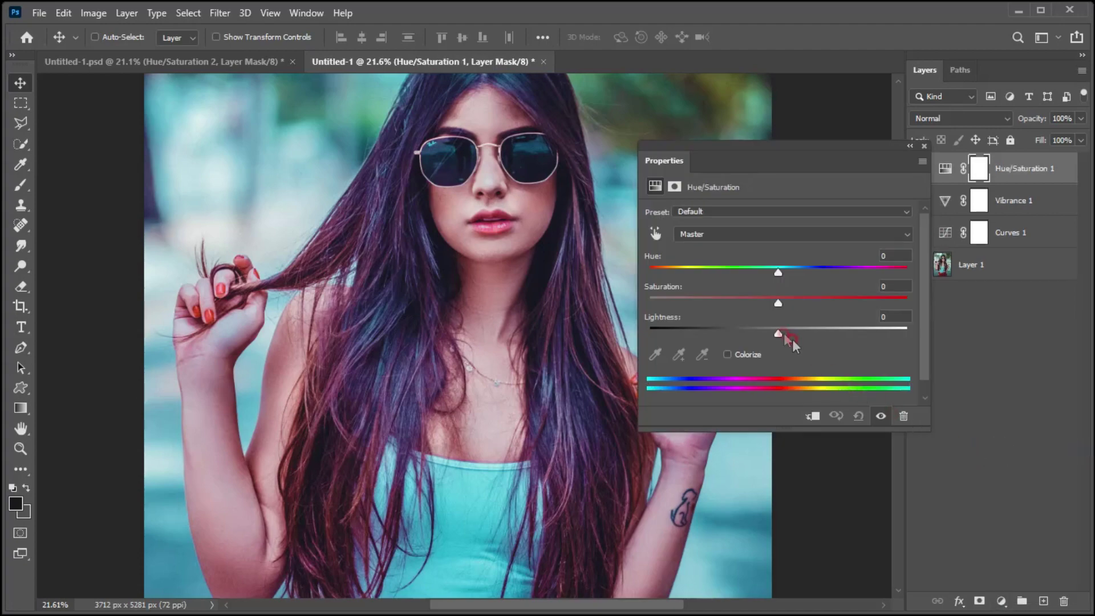
pyautogui.moveTo(773, 307); pyautogui.dragTo(799, 339)
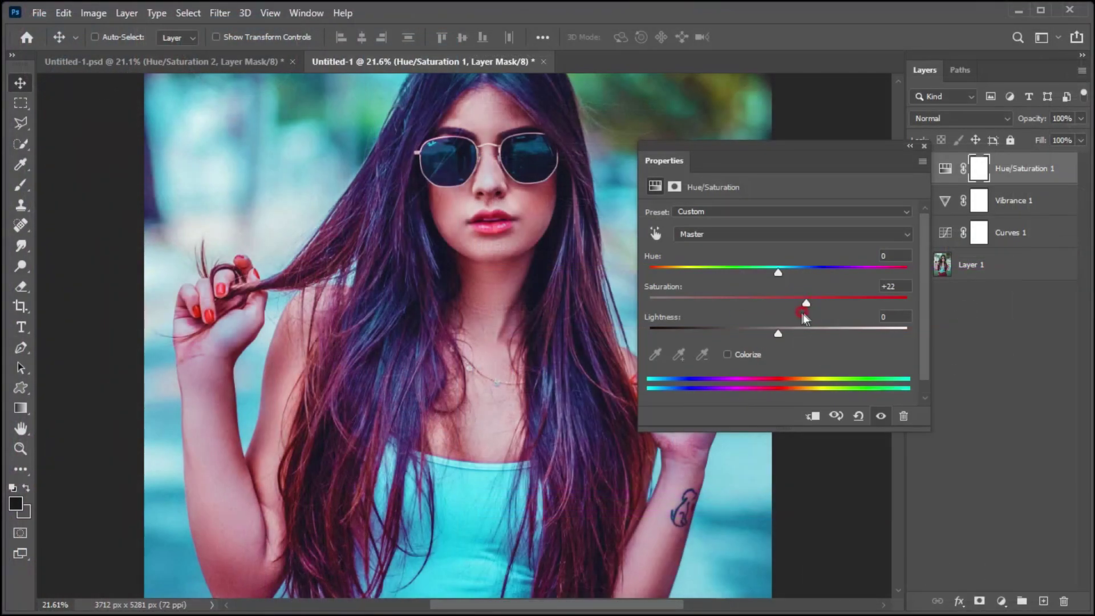
pyautogui.click(922, 146)
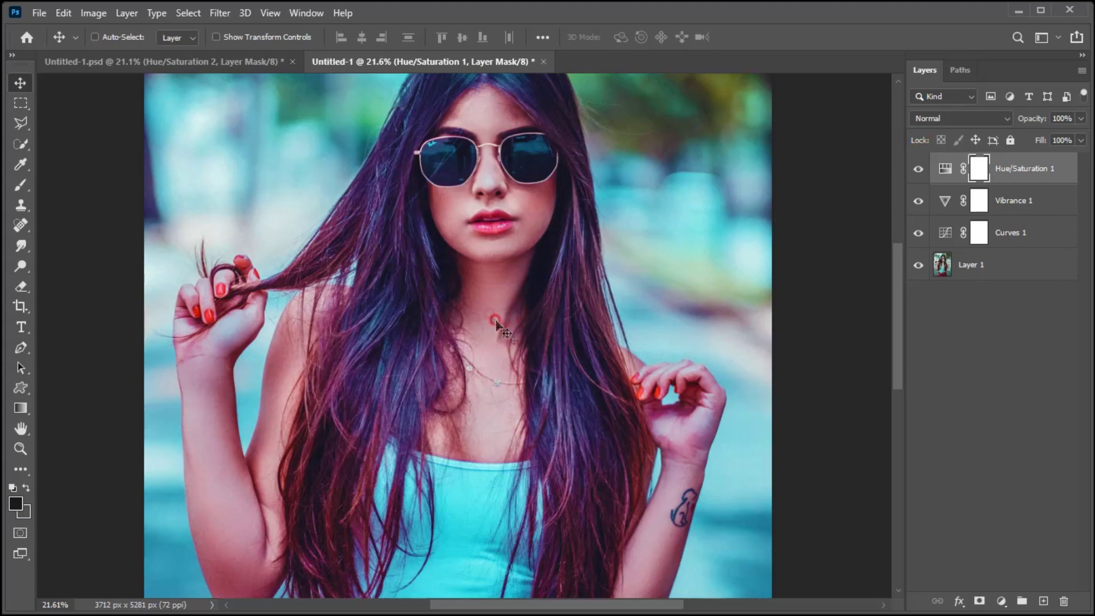
# Step: Add a second Curves adjustment layer on top and brighten the RGB curve's midtones to input 113, output 141
pyautogui.click(1000, 602)
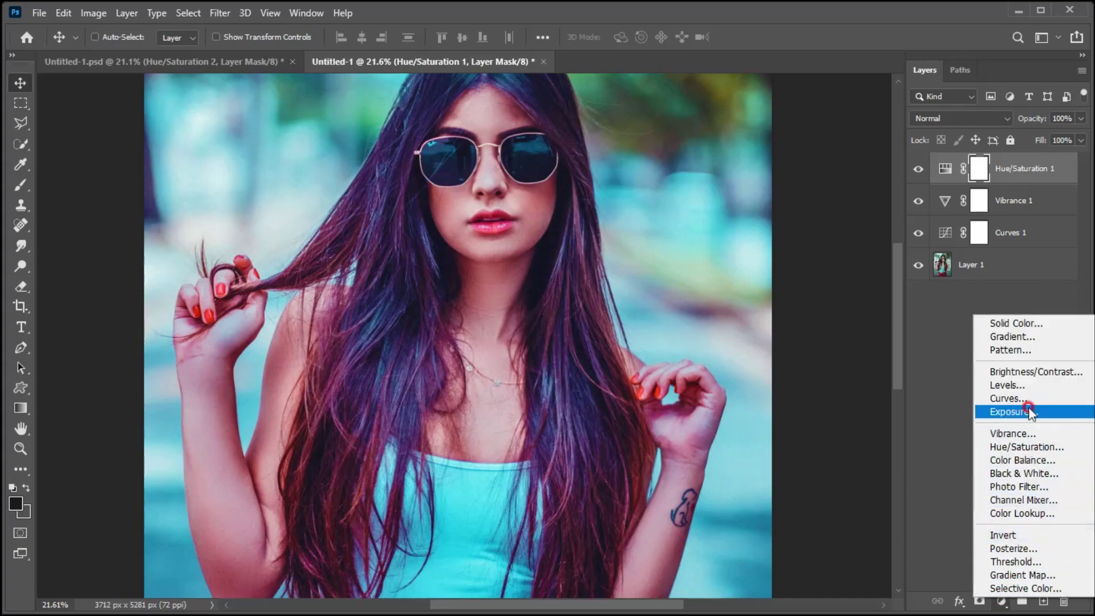
pyautogui.click(998, 398)
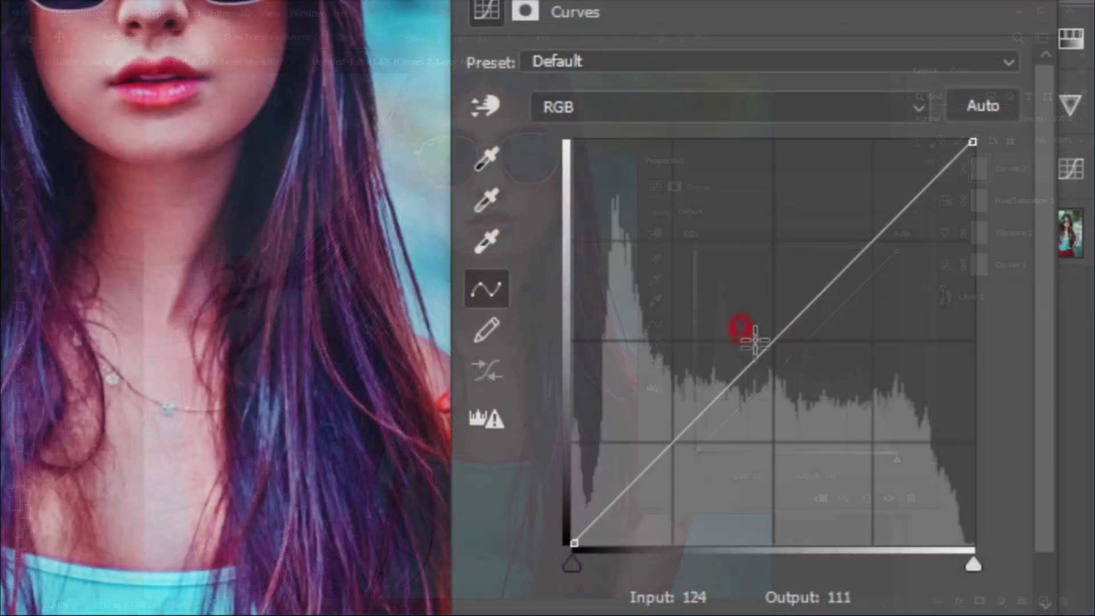
pyautogui.click(798, 347)
pyautogui.moveTo(778, 338); pyautogui.dragTo(750, 321)
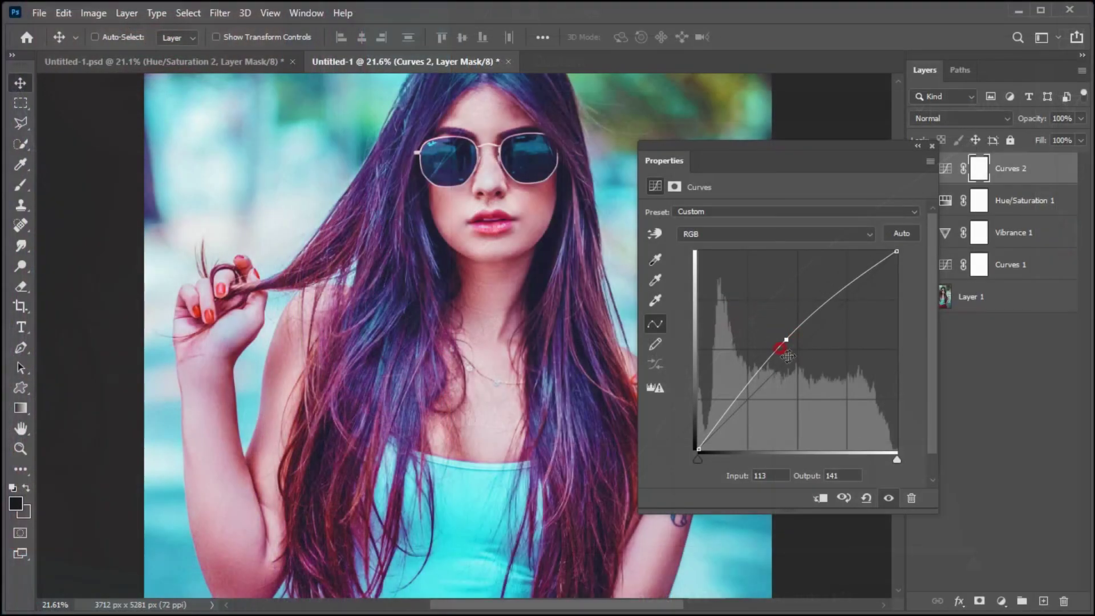
pyautogui.click(932, 147)
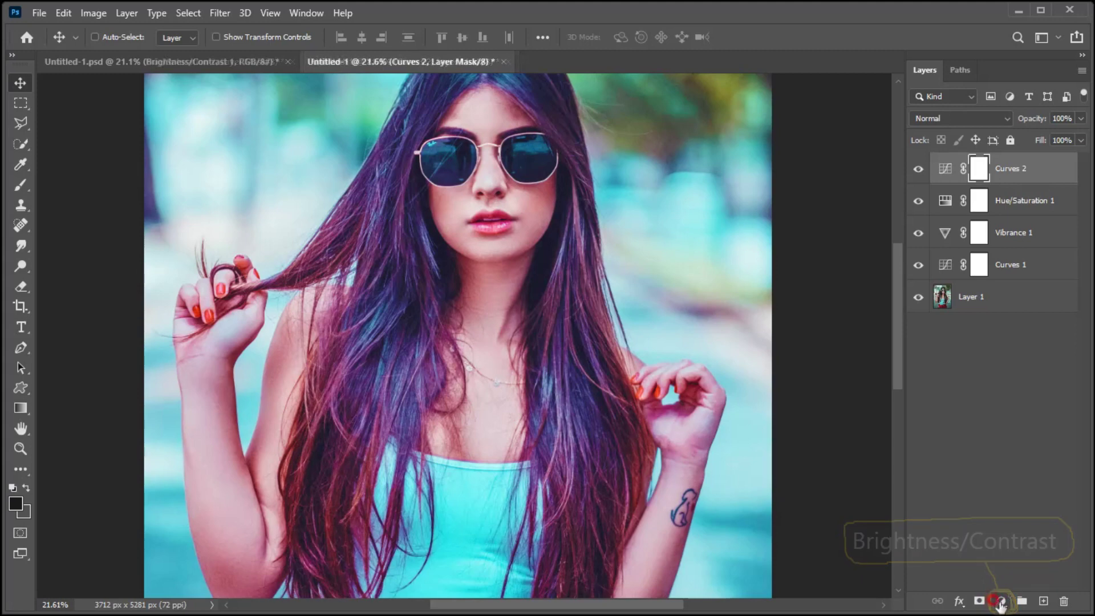
# Step: Add a Brightness/Contrast adjustment layer on top with Brightness 5 and Contrast 25
pyautogui.click(1001, 601)
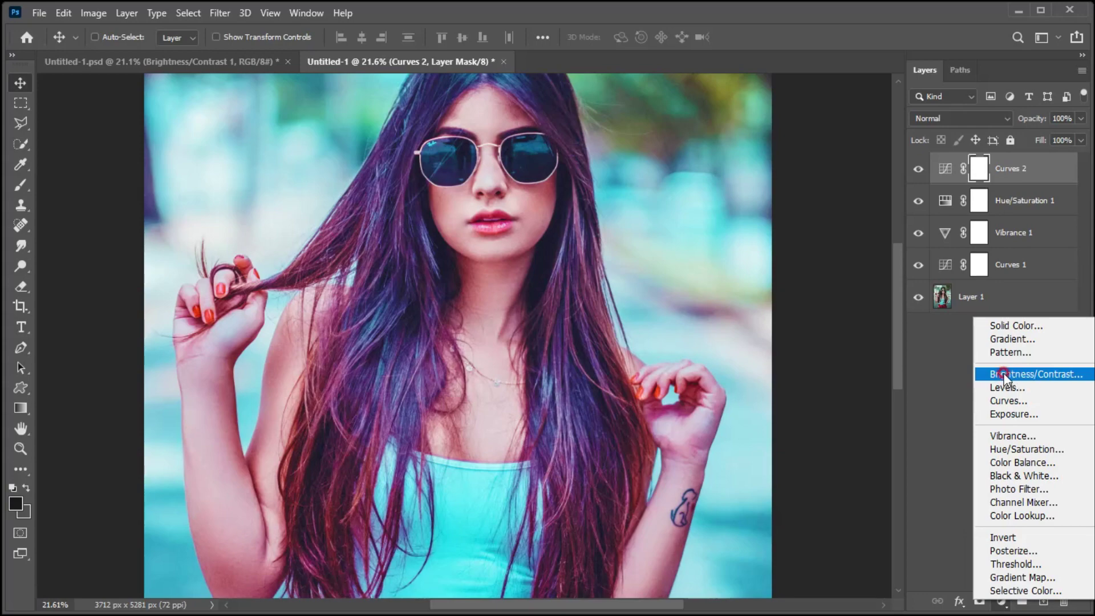
pyautogui.click(1020, 374)
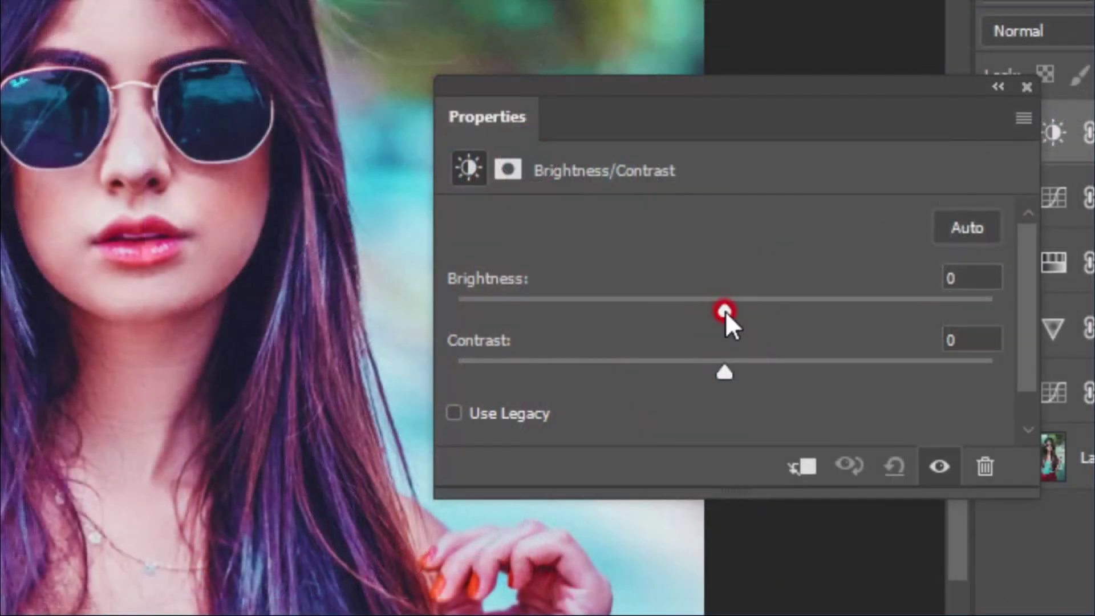
pyautogui.moveTo(724, 310); pyautogui.dragTo(734, 310)
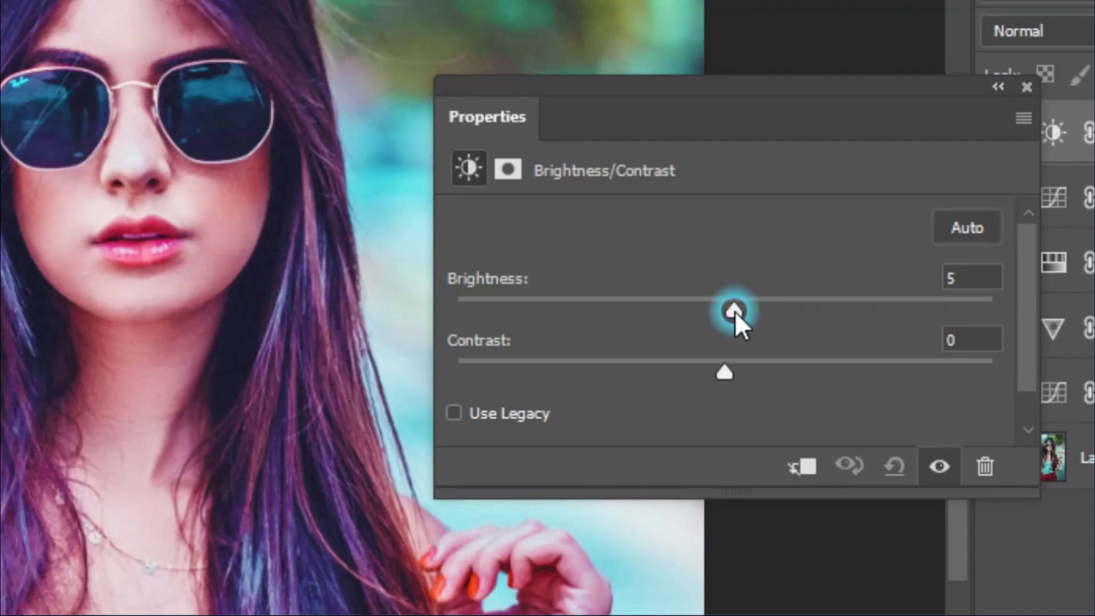
pyautogui.click(726, 369)
pyautogui.moveTo(754, 371); pyautogui.dragTo(792, 372)
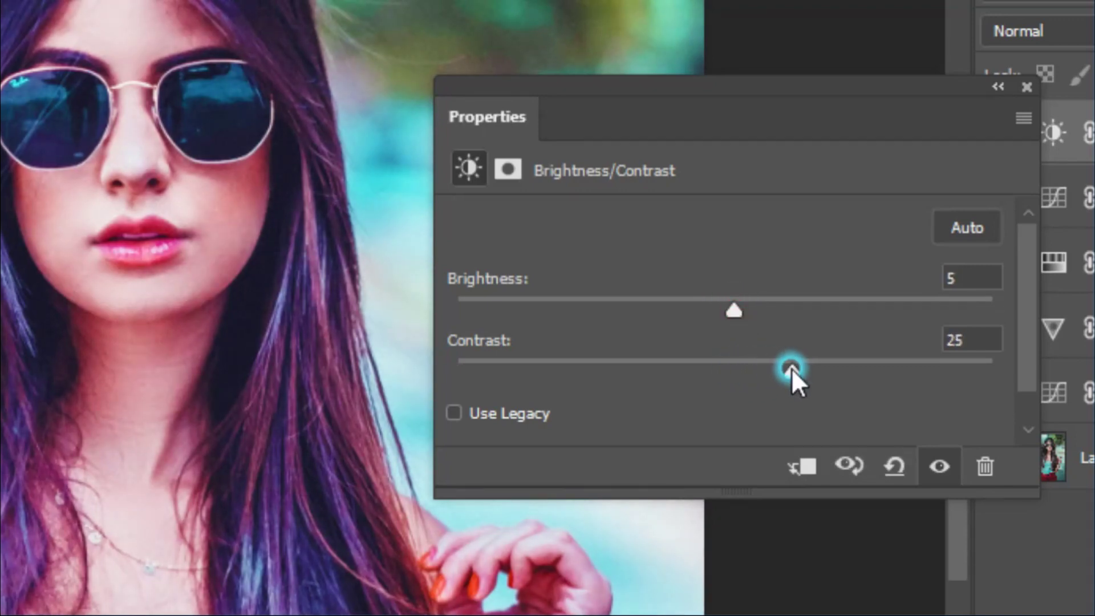
pyautogui.click(737, 377)
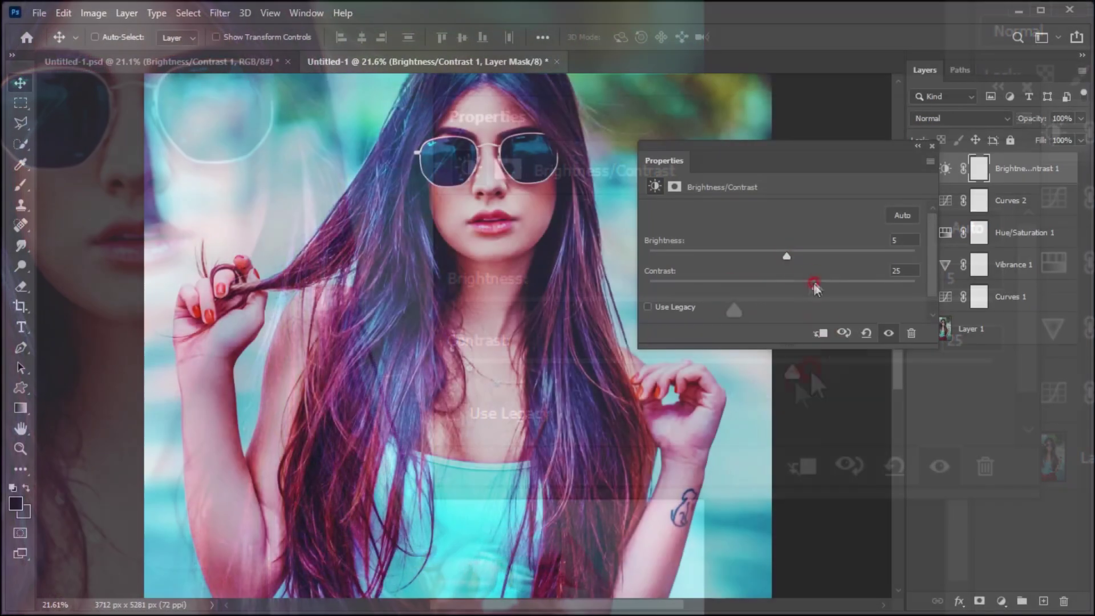
pyautogui.click(735, 334)
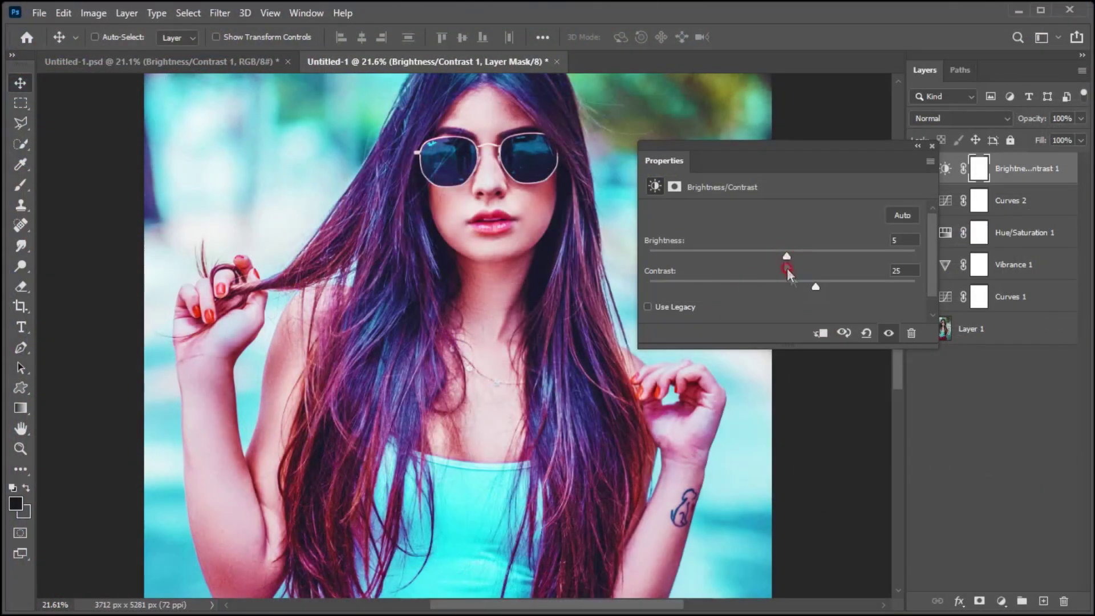
pyautogui.click(935, 147)
pyautogui.click(508, 307)
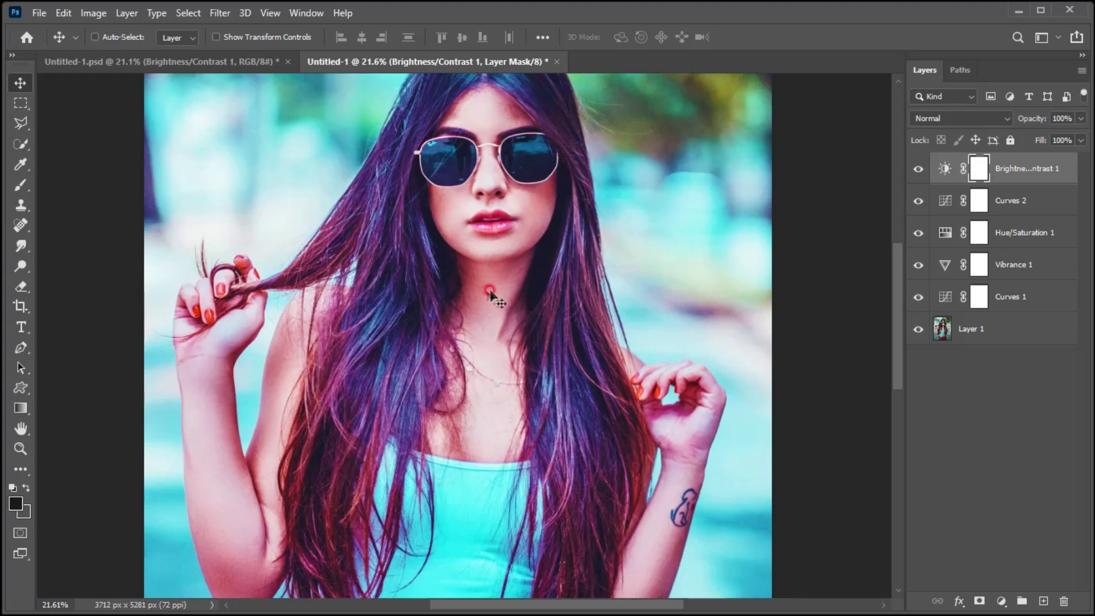
# Step: Compare the portrait before and after by repeatedly hiding and showing every layer except Layer 1
pyautogui.keyDown('alt'); pyautogui.click(917, 329); pyautogui.keyUp('alt')
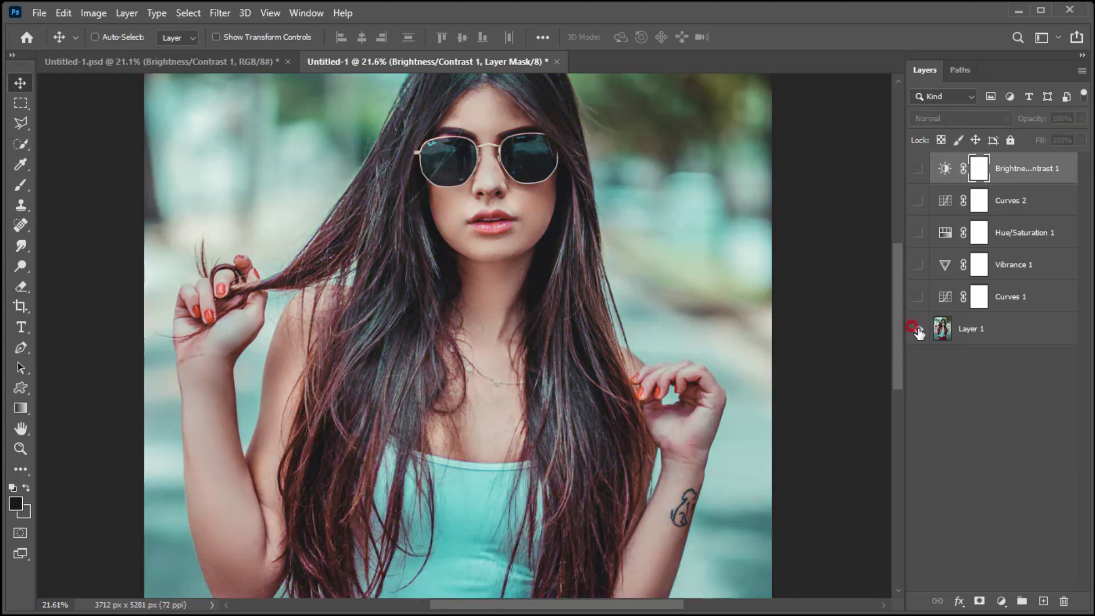
pyautogui.keyDown('alt'); pyautogui.click(917, 329); pyautogui.keyUp('alt')
pyautogui.keyDown('alt'); pyautogui.click(917, 329); pyautogui.keyUp('alt')
pyautogui.keyDown('alt'); pyautogui.click(917, 329); pyautogui.keyUp('alt')
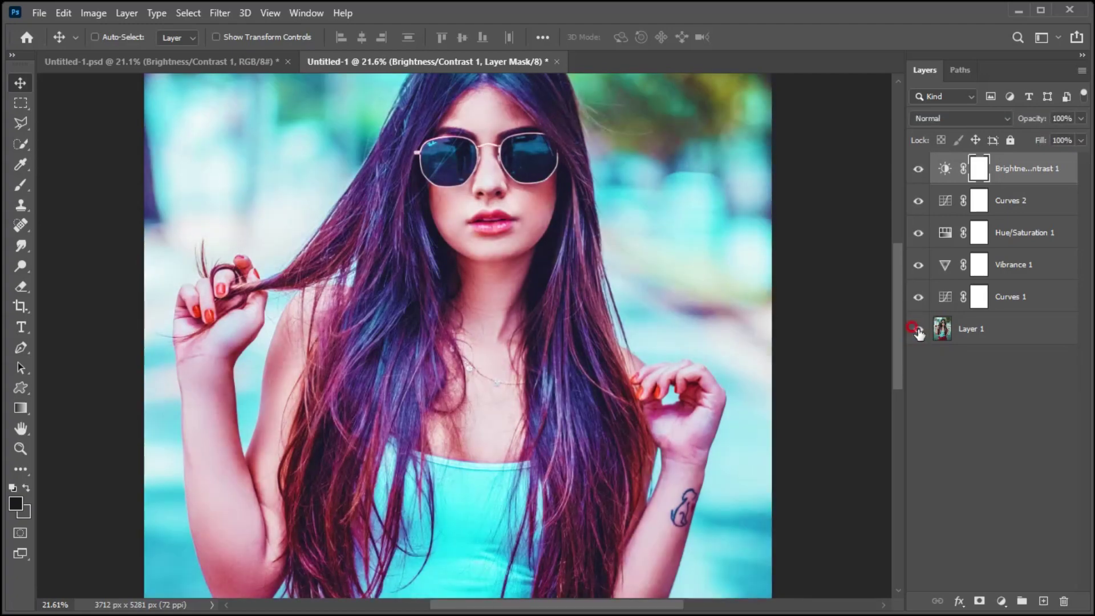
pyautogui.keyDown('alt'); pyautogui.click(917, 329); pyautogui.keyUp('alt')
pyautogui.keyDown('alt'); pyautogui.click(917, 329); pyautogui.keyUp('alt')
pyautogui.keyDown('alt'); pyautogui.click(917, 329); pyautogui.keyUp('alt')
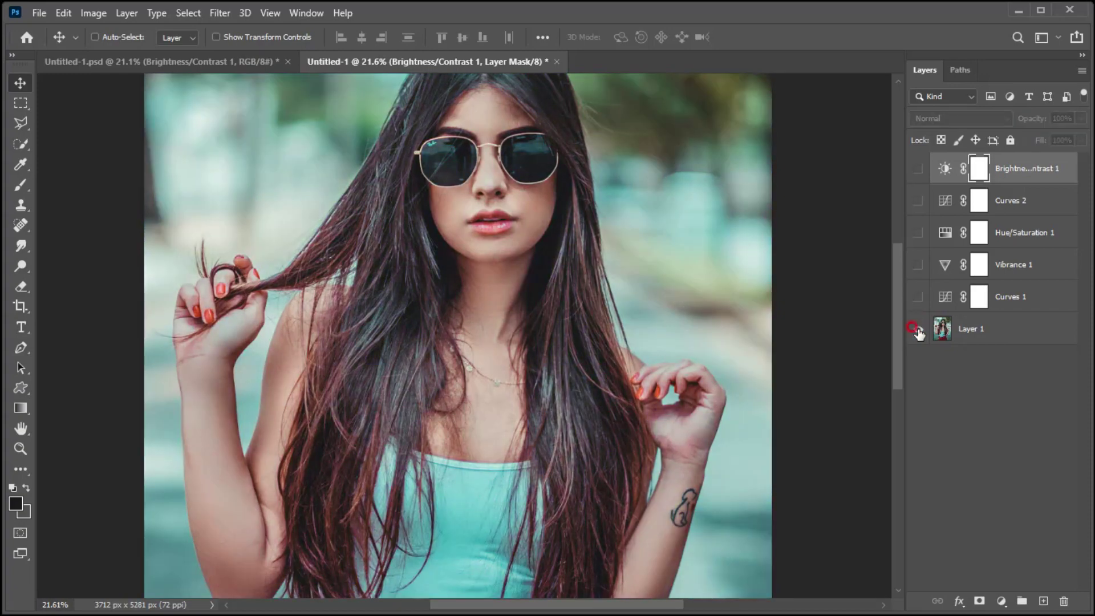
pyautogui.keyDown('alt'); pyautogui.click(917, 329); pyautogui.keyUp('alt')
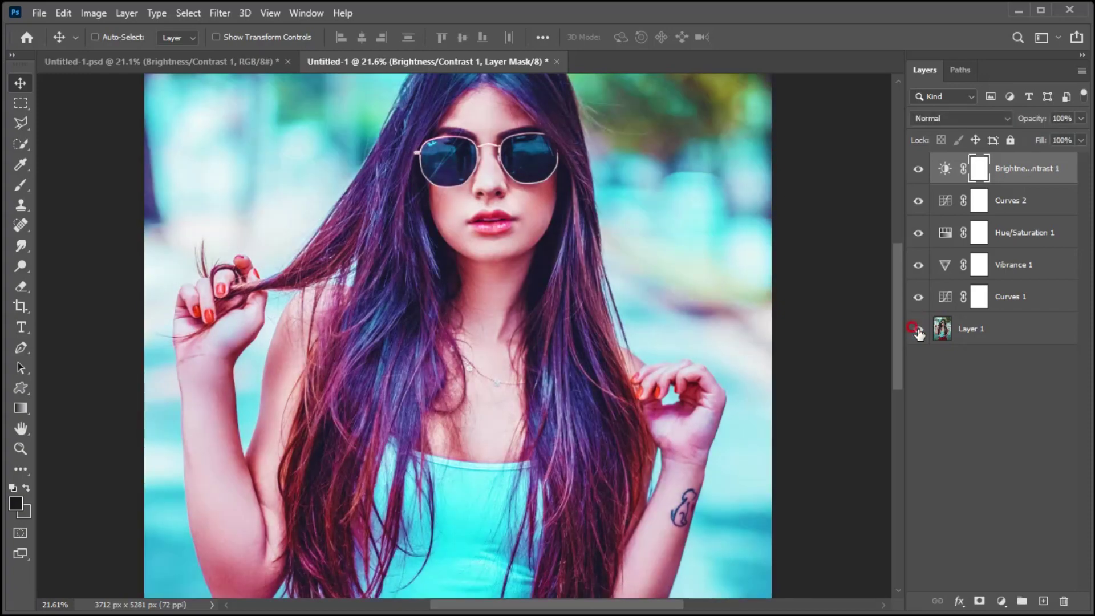
pyautogui.keyDown('alt'); pyautogui.click(917, 329); pyautogui.keyUp('alt')
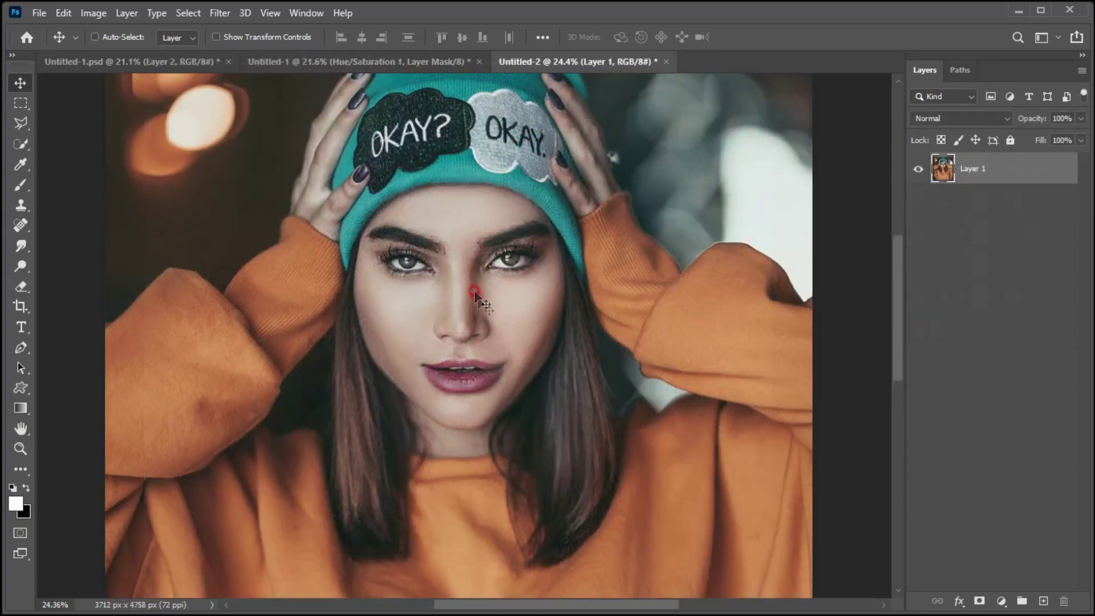
# Step: Add a Curves adjustment layer to the beanie portrait in Untitled-2 and raise the Blue channel's midtones to input 112, output 138
pyautogui.click(1000, 600)
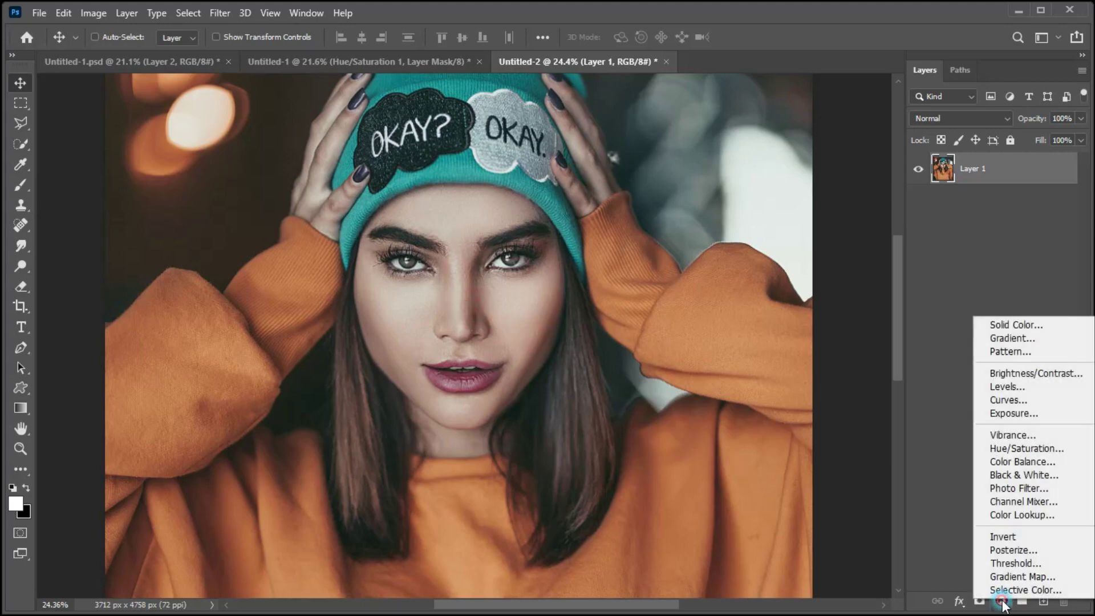
pyautogui.click(1002, 399)
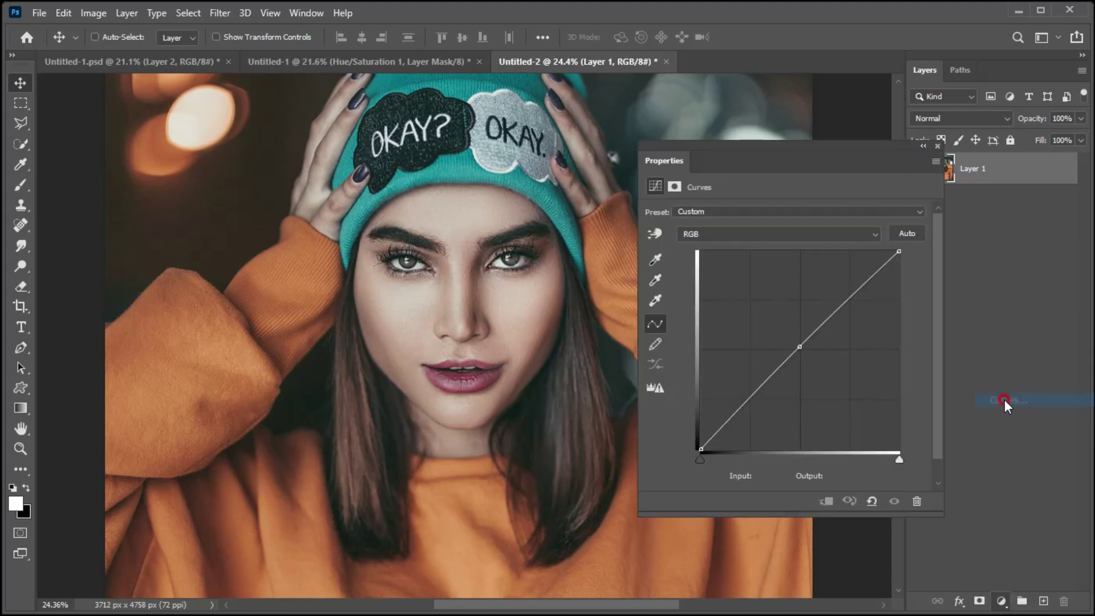
pyautogui.click(700, 231)
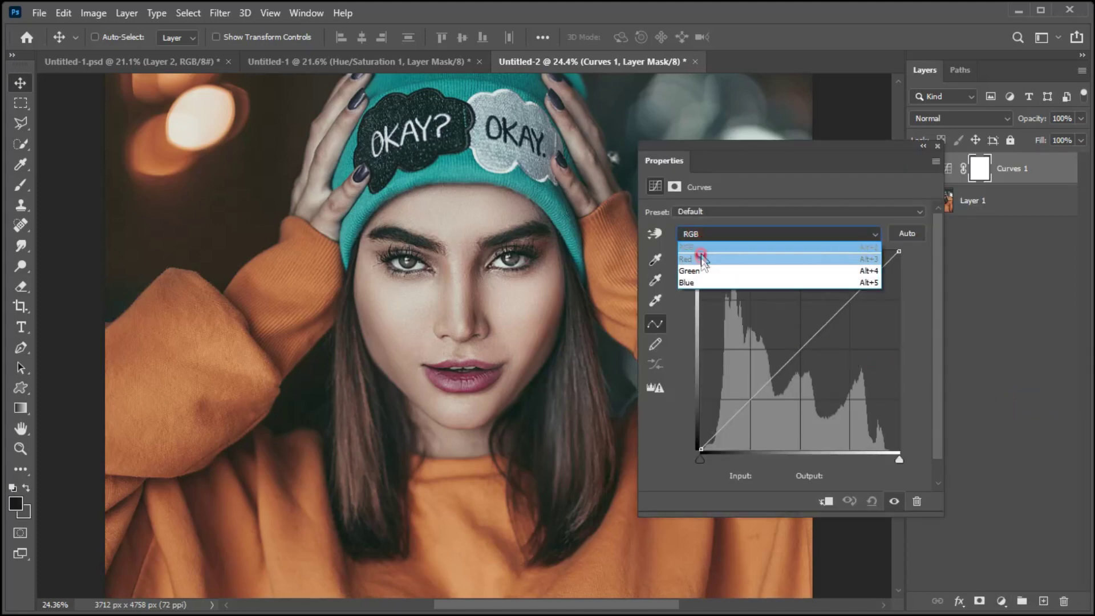
pyautogui.click(703, 283)
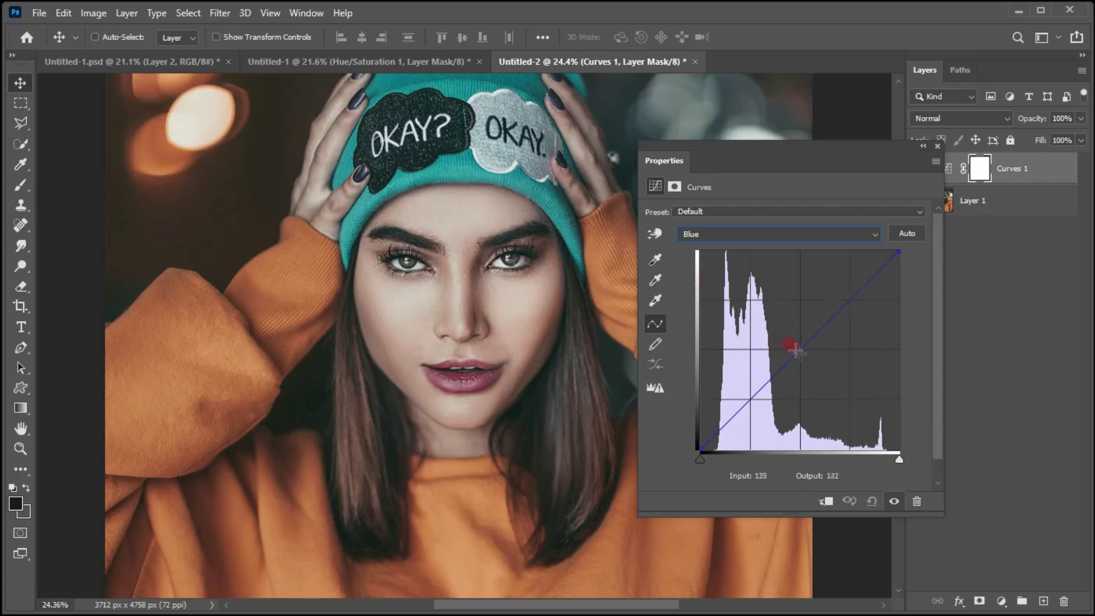
pyautogui.moveTo(797, 351); pyautogui.dragTo(785, 349)
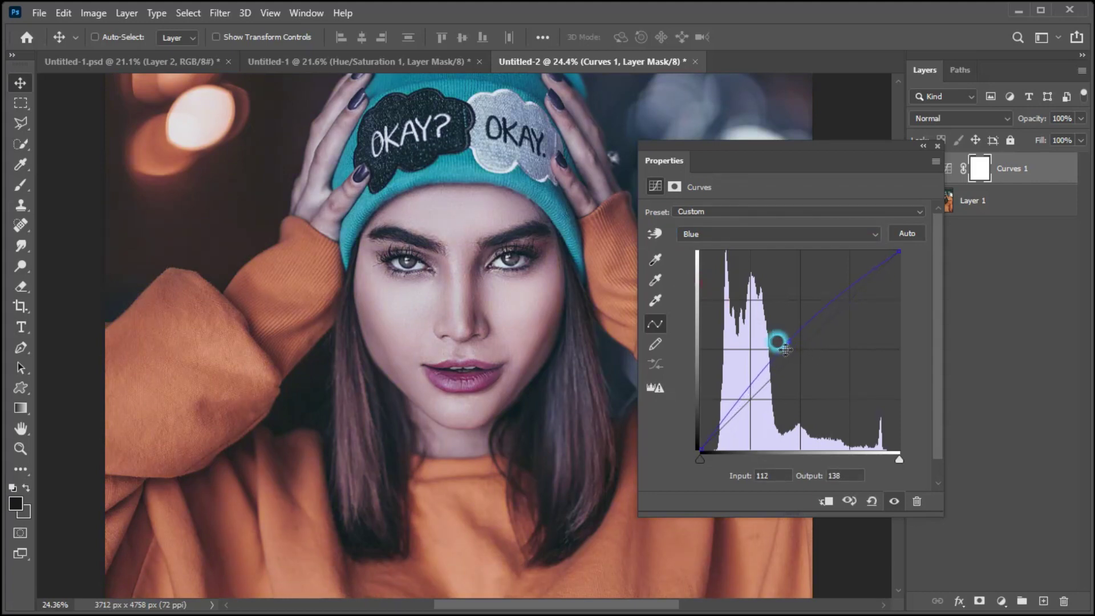
# Step: Add a Vibrance adjustment layer above the Curves layer and set its vibrance to +83
pyautogui.click(934, 146)
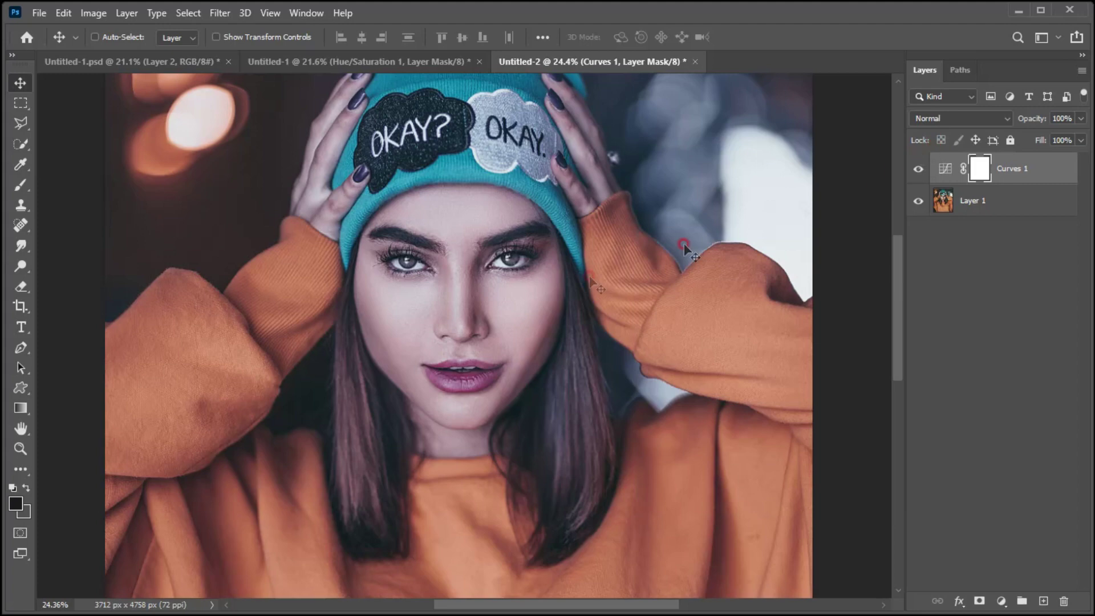
pyautogui.click(1001, 602)
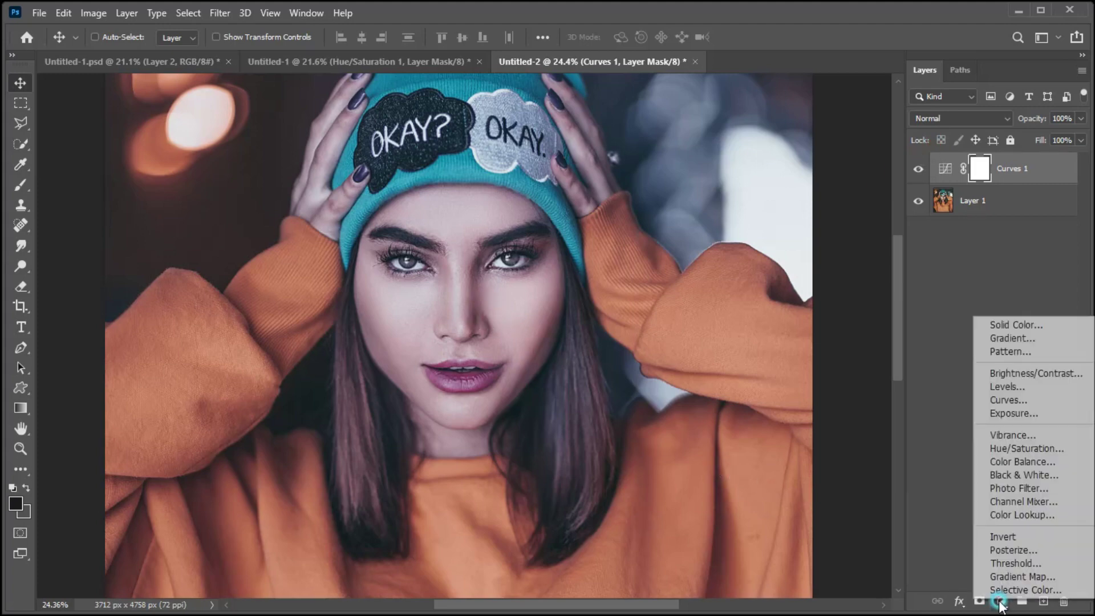
pyautogui.click(1000, 436)
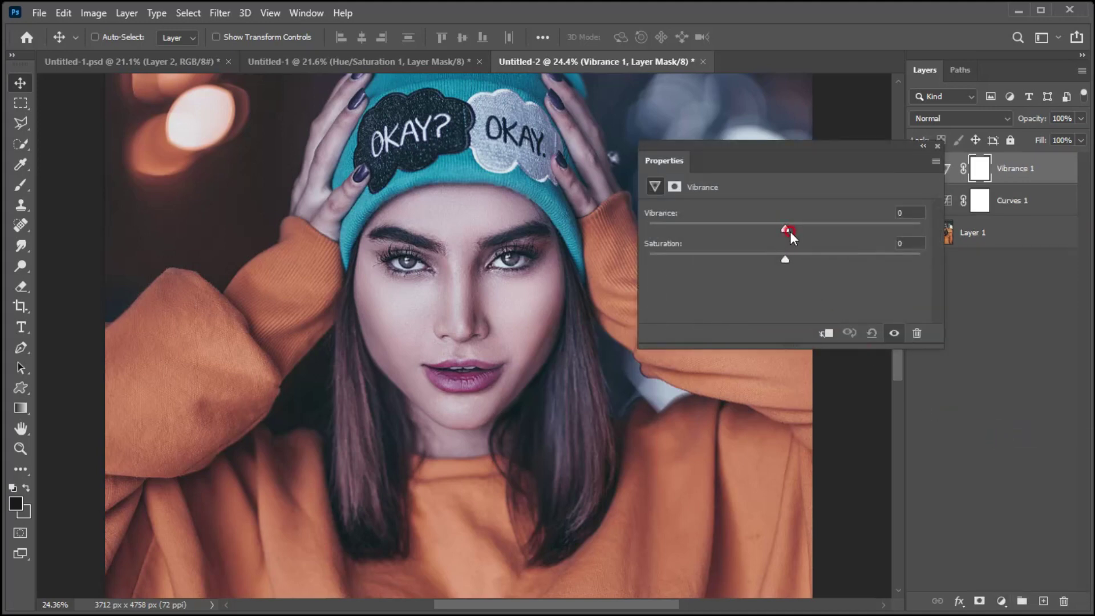
pyautogui.moveTo(785, 230); pyautogui.dragTo(898, 226)
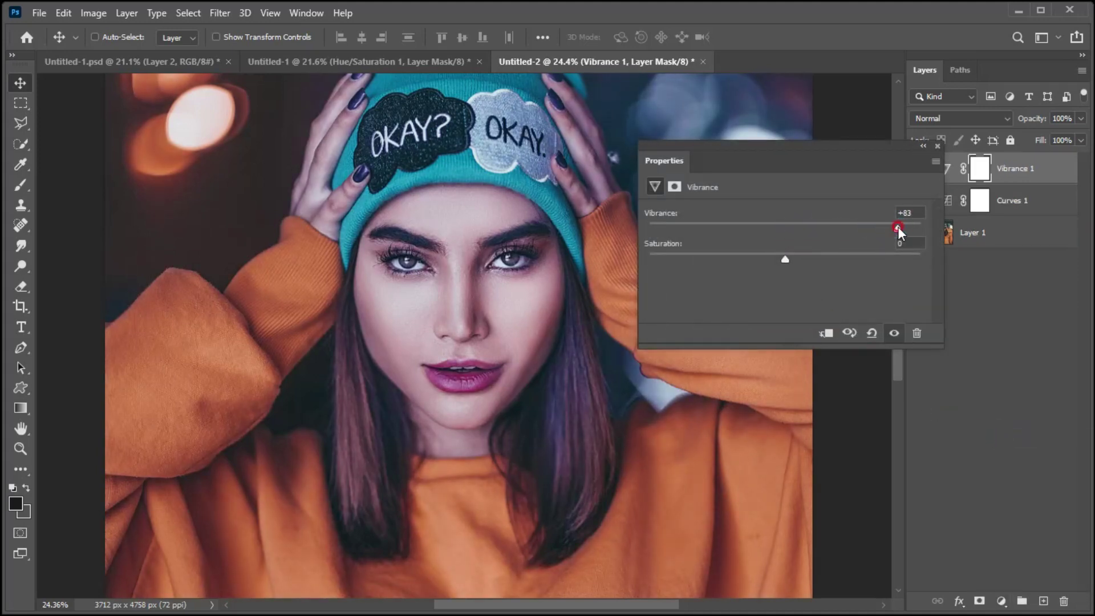
pyautogui.click(936, 149)
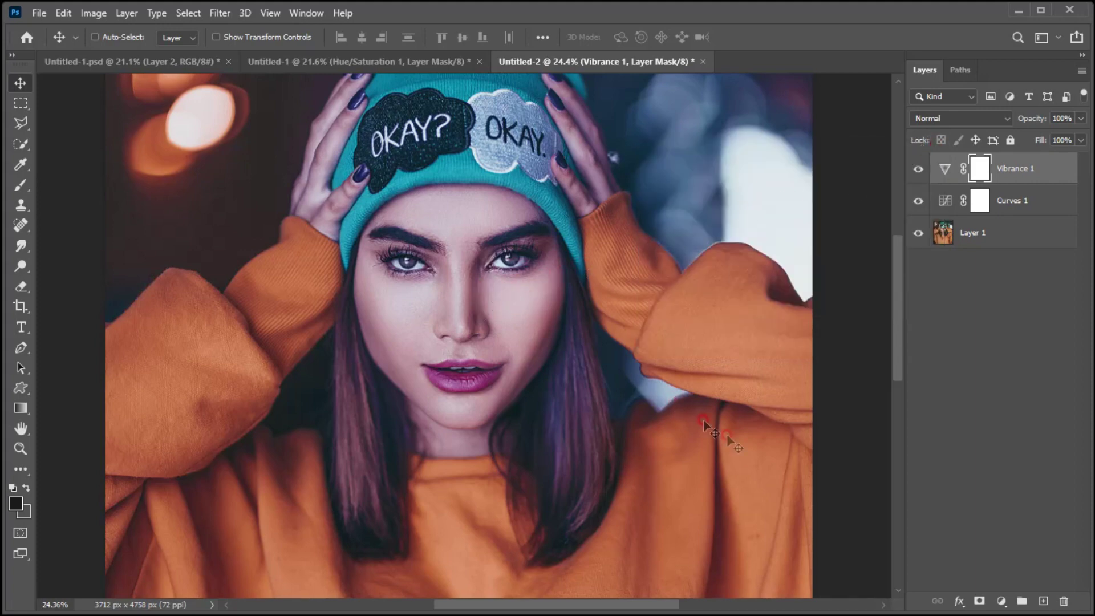
# Step: Add a Hue/Saturation adjustment layer above the Vibrance layer and raise its saturation slightly
pyautogui.click(1002, 601)
pyautogui.click(1009, 449)
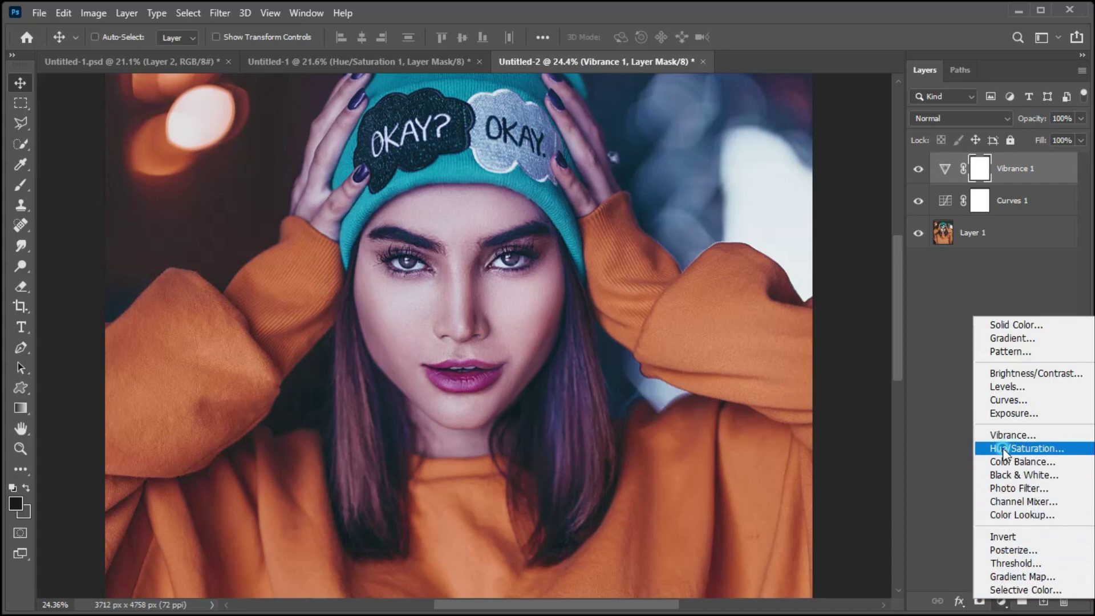
pyautogui.click(784, 302)
pyautogui.moveTo(788, 302); pyautogui.dragTo(816, 302)
pyautogui.click(797, 313)
pyautogui.click(936, 150)
pyautogui.click(515, 321)
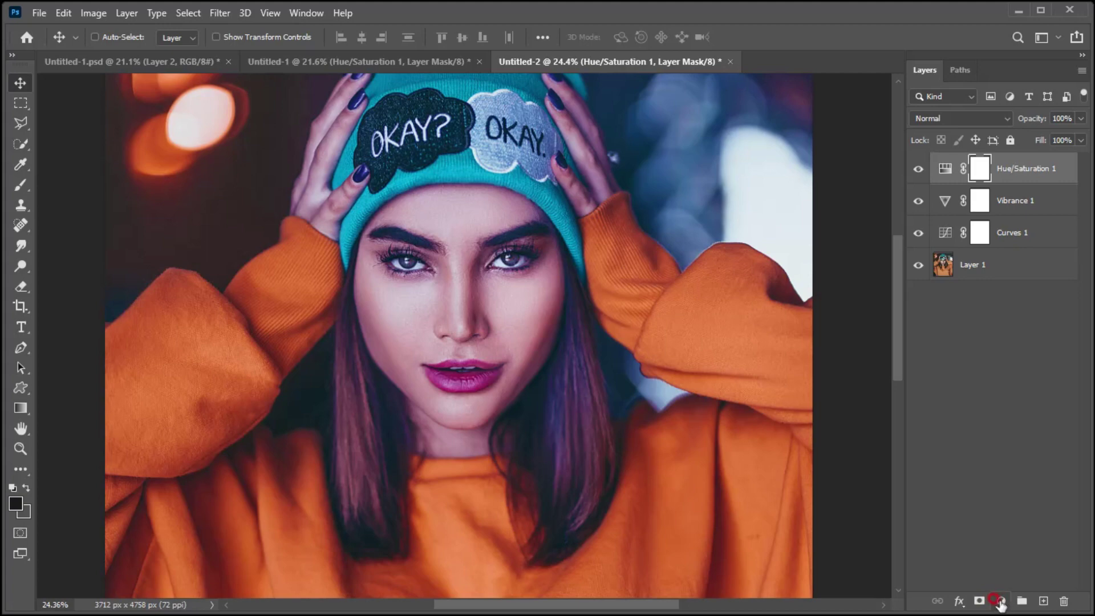
# Step: Add a second Curves adjustment layer on top and brighten the RGB curve's midtones to input 112, output 139
pyautogui.click(999, 601)
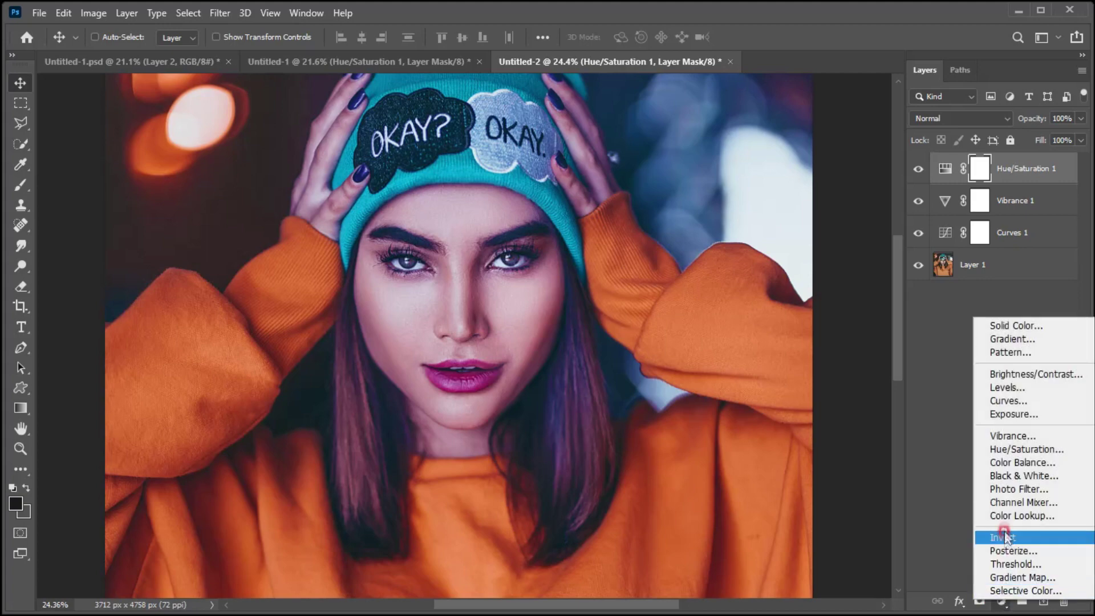
pyautogui.click(1009, 401)
pyautogui.moveTo(794, 335)
pyautogui.mouseDown()
pyautogui.moveTo(817, 354)
pyautogui.moveTo(801, 341)
pyautogui.mouseUp()
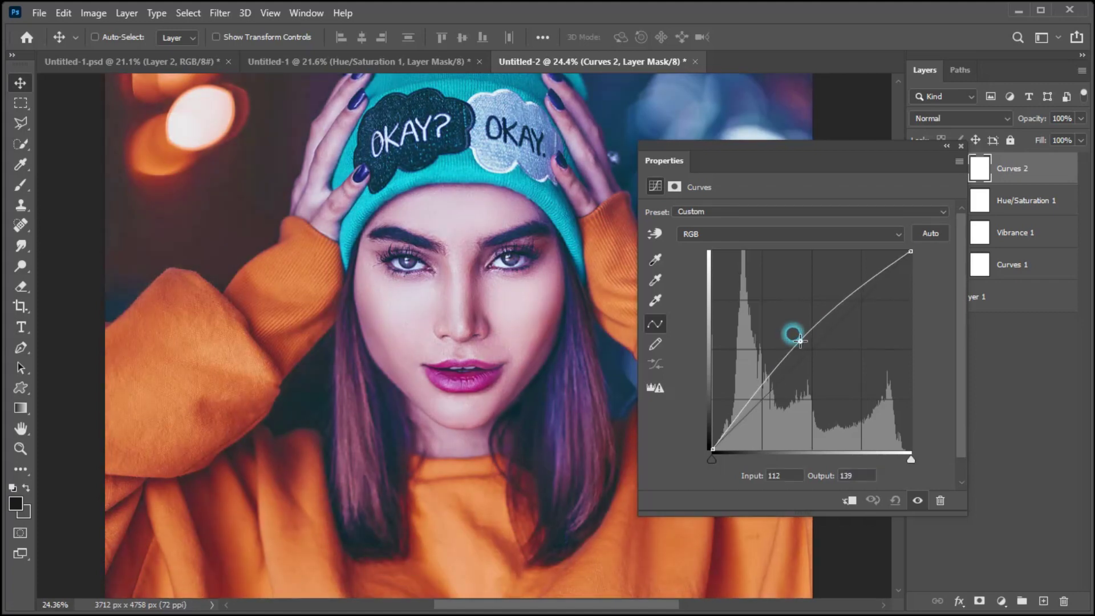
pyautogui.click(960, 146)
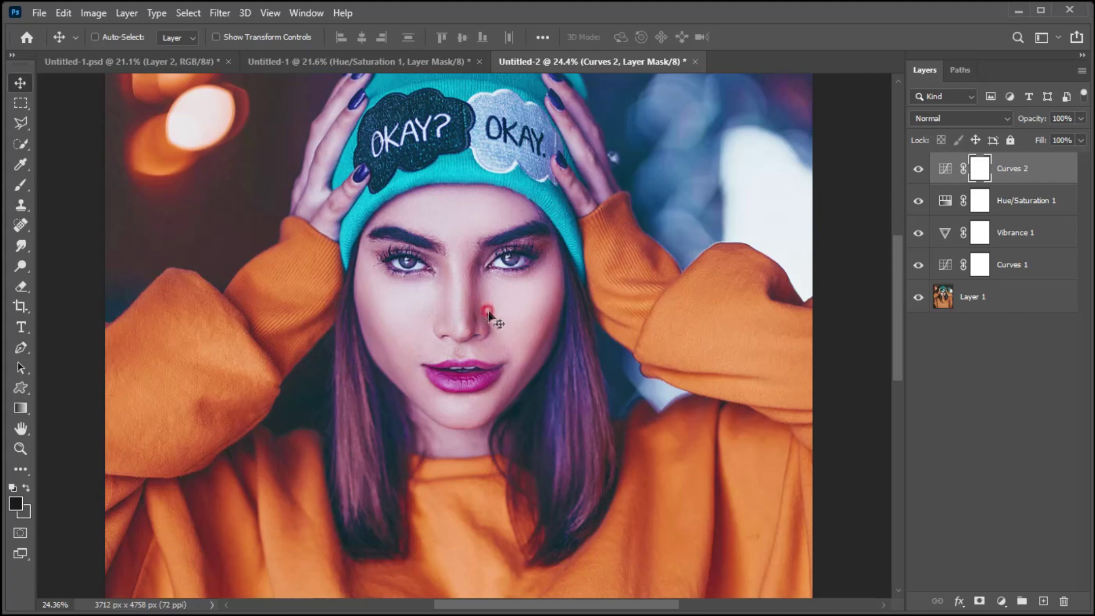
# Step: Add a Brightness/Contrast adjustment layer above the second Curves layer with Brightness 5 and Contrast 27
pyautogui.click(999, 600)
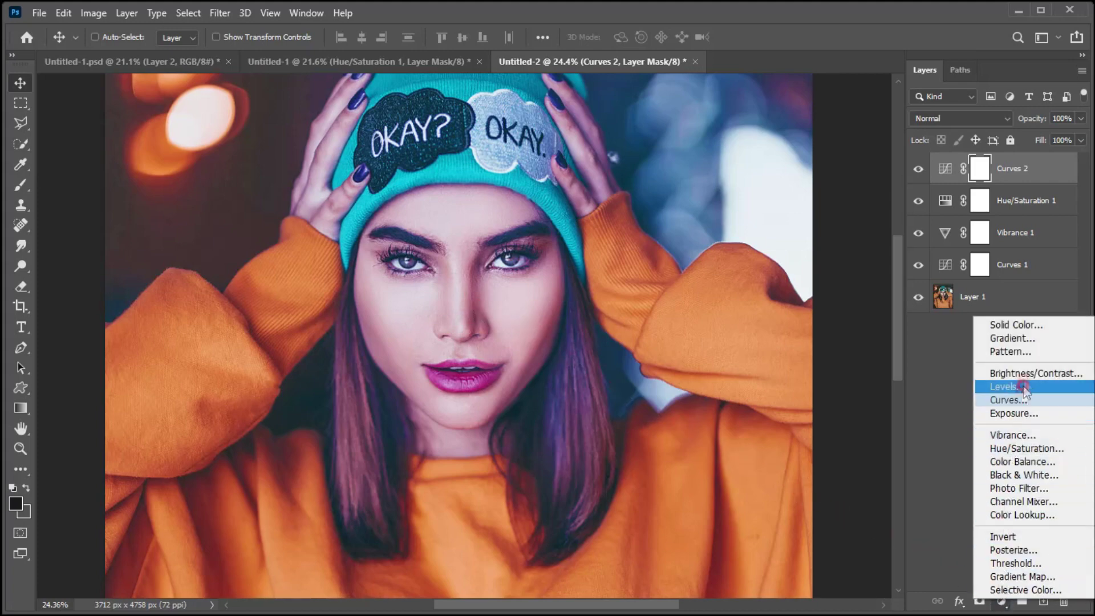
pyautogui.click(1000, 373)
pyautogui.click(795, 256)
pyautogui.moveTo(800, 257); pyautogui.dragTo(805, 257)
pyautogui.click(801, 255)
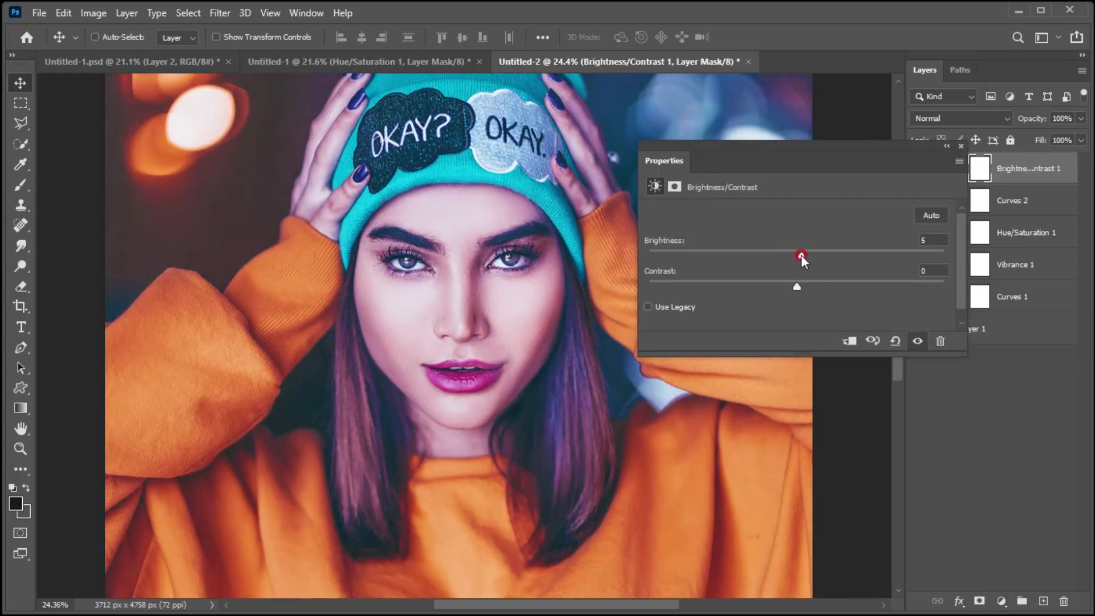
pyautogui.moveTo(799, 285); pyautogui.dragTo(812, 283)
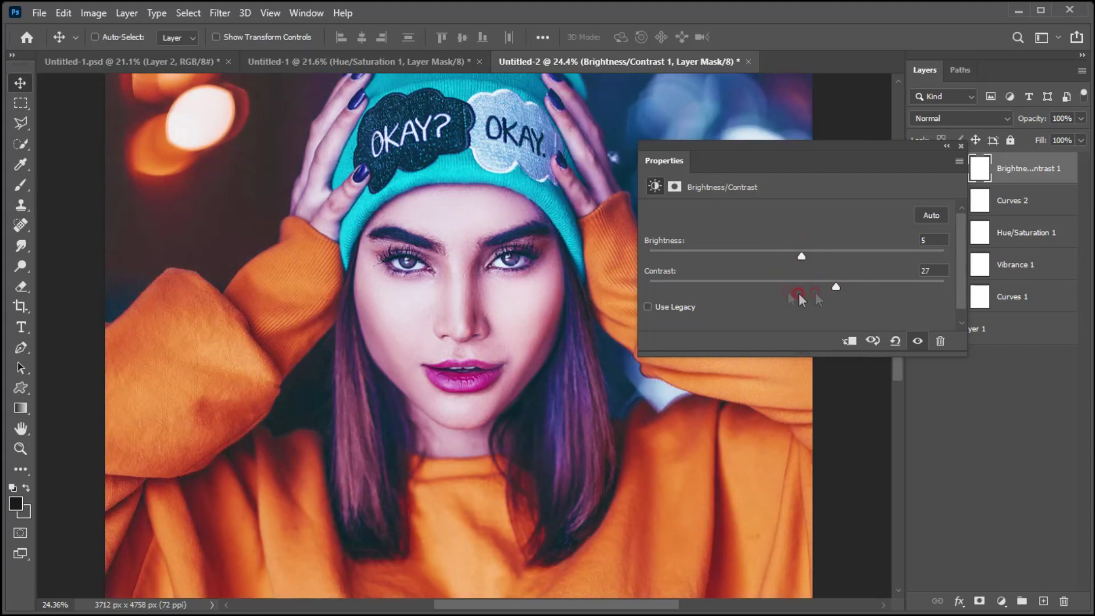
pyautogui.click(961, 146)
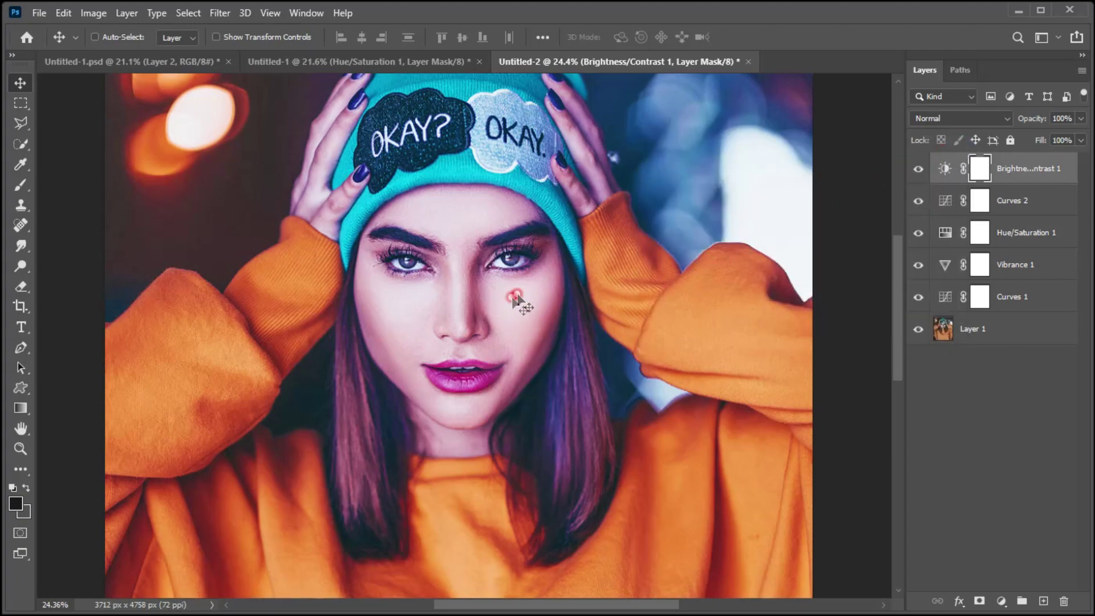
# Step: Compare the beanie portrait before and after grading by repeatedly hiding and showing every layer except Layer 1
pyautogui.keyDown('alt'); pyautogui.click(916, 329); pyautogui.keyUp('alt')
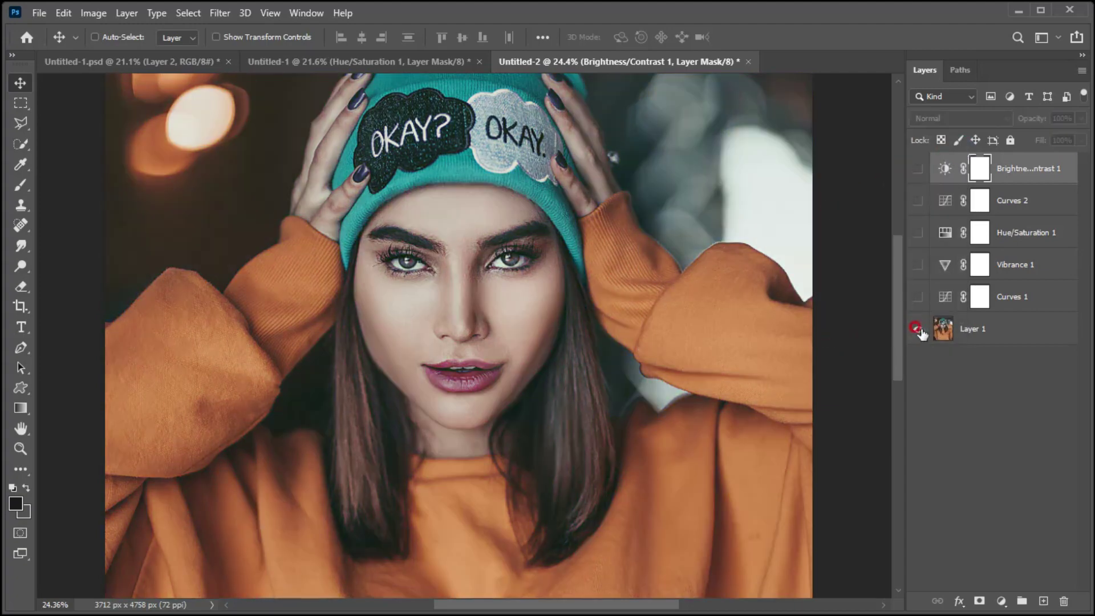
pyautogui.keyDown('alt'); pyautogui.click(917, 329); pyautogui.keyUp('alt')
pyautogui.keyDown('alt'); pyautogui.click(916, 328); pyautogui.keyUp('alt')
pyautogui.keyDown('alt'); pyautogui.click(916, 329); pyautogui.keyUp('alt')
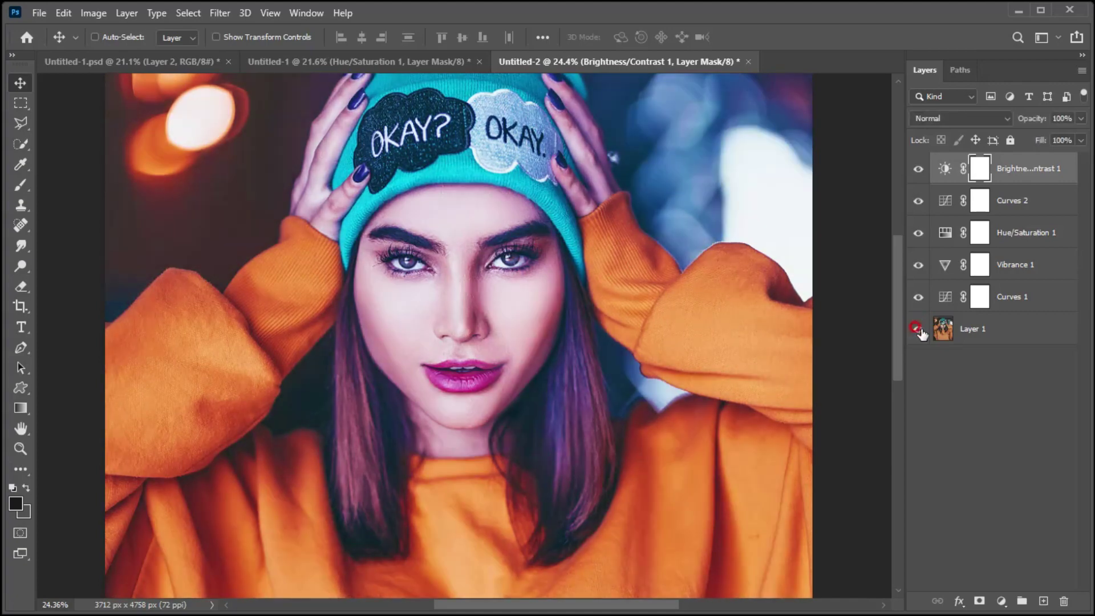
pyautogui.keyDown('alt'); pyautogui.click(917, 329); pyautogui.keyUp('alt')
pyautogui.keyDown('alt'); pyautogui.click(917, 328); pyautogui.keyUp('alt')
pyautogui.keyDown('alt'); pyautogui.click(916, 328); pyautogui.keyUp('alt')
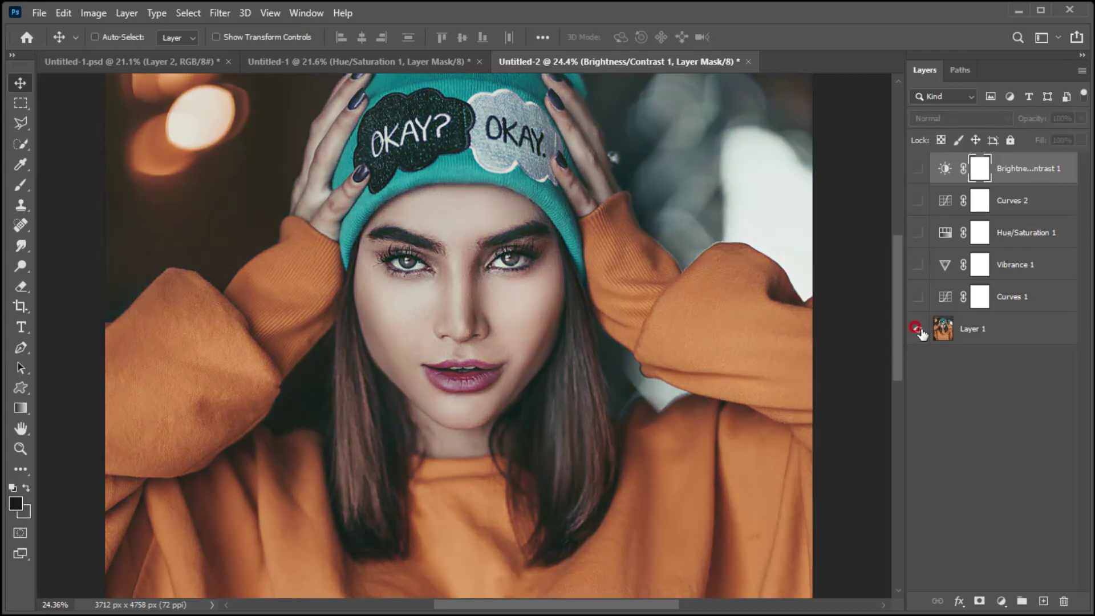
pyautogui.keyDown('alt'); pyautogui.click(917, 329); pyautogui.keyUp('alt')
pyautogui.keyDown('alt'); pyautogui.click(917, 328); pyautogui.keyUp('alt')
pyautogui.keyDown('alt'); pyautogui.click(917, 328); pyautogui.keyUp('alt')
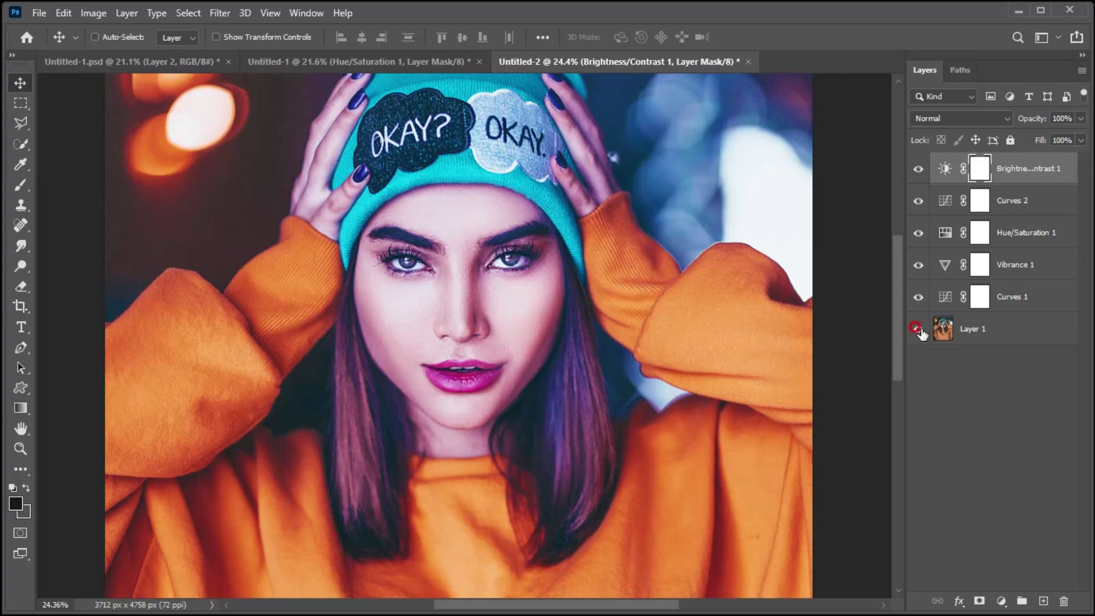
pyautogui.keyDown('alt'); pyautogui.click(916, 329); pyautogui.keyUp('alt')
pyautogui.keyDown('alt'); pyautogui.click(917, 328); pyautogui.keyUp('alt')
pyautogui.keyDown('alt'); pyautogui.click(916, 328); pyautogui.keyUp('alt')
pyautogui.keyDown('alt'); pyautogui.click(916, 329); pyautogui.keyUp('alt')
pyautogui.keyDown('alt'); pyautogui.click(917, 328); pyautogui.keyUp('alt')
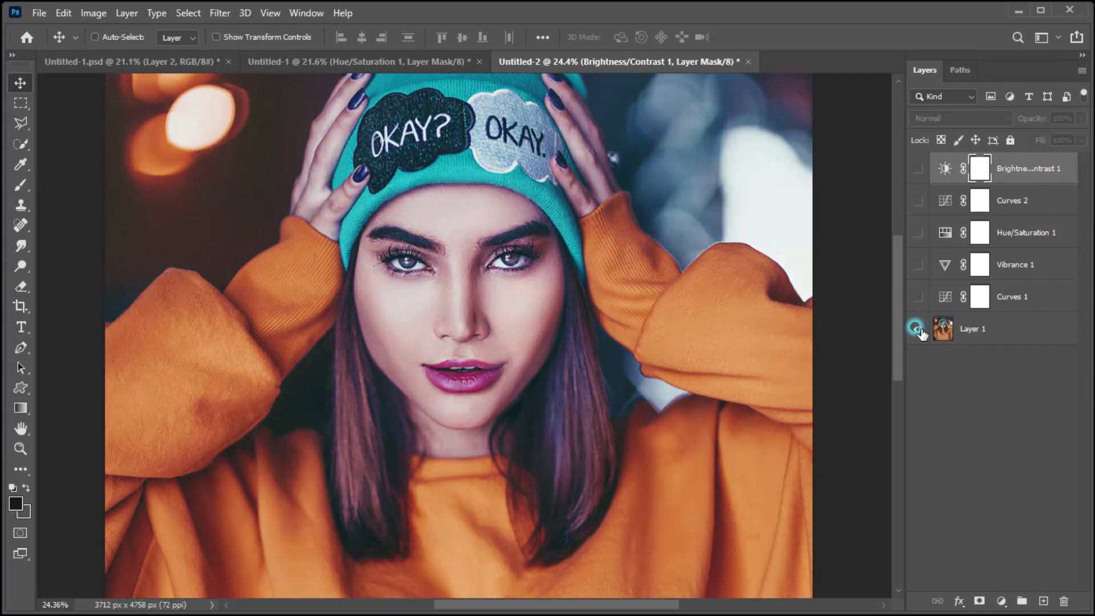
pyautogui.keyDown('alt'); pyautogui.click(916, 328); pyautogui.keyUp('alt')
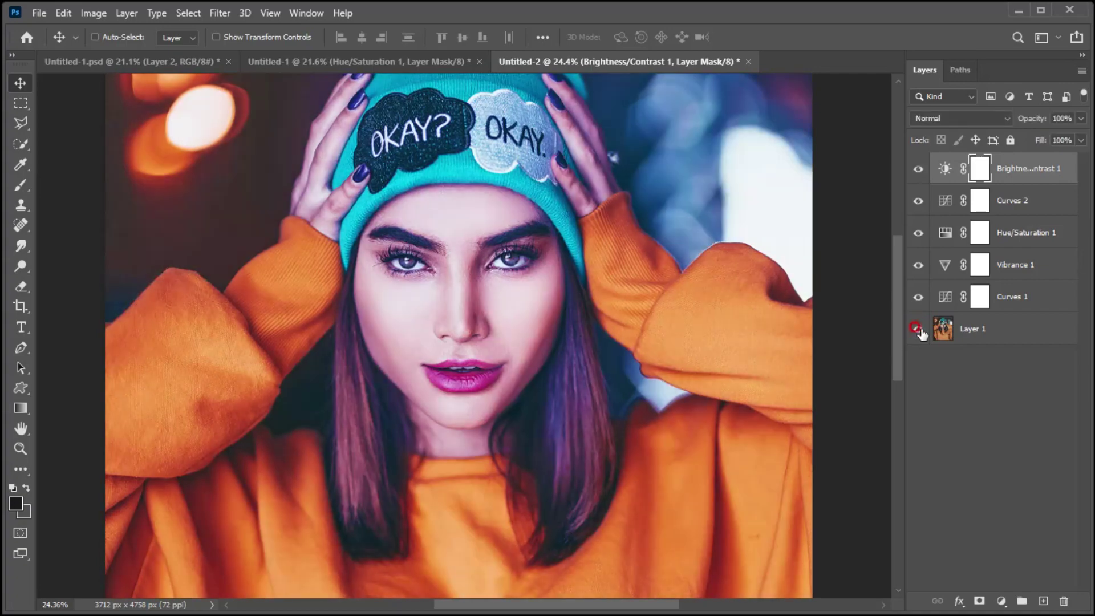
pyautogui.keyDown('alt'); pyautogui.click(916, 328); pyautogui.keyUp('alt')
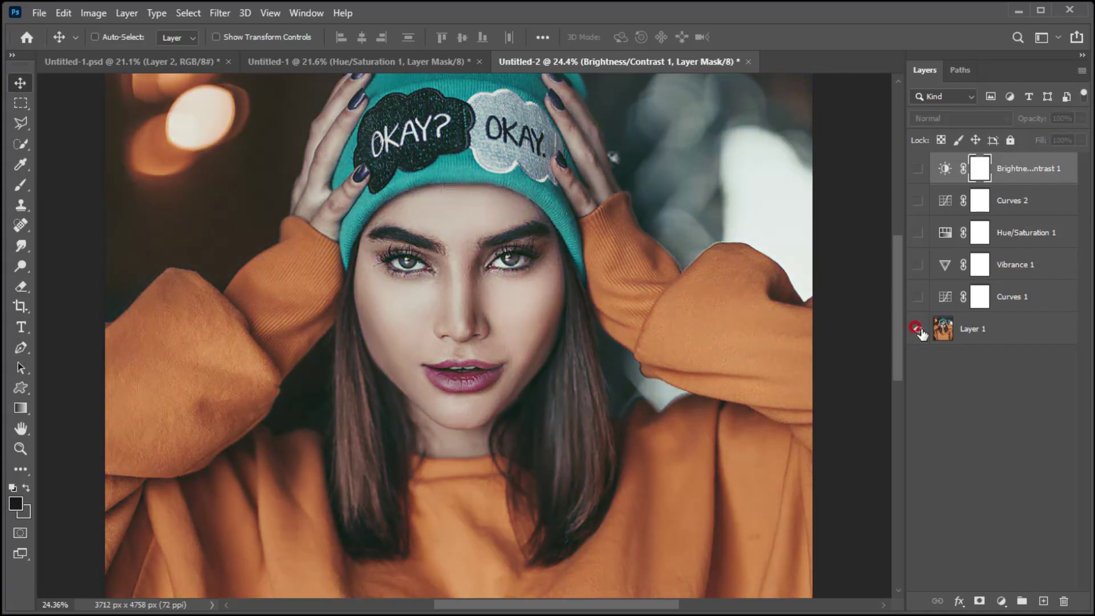
pyautogui.keyDown('alt'); pyautogui.click(917, 328); pyautogui.keyUp('alt')
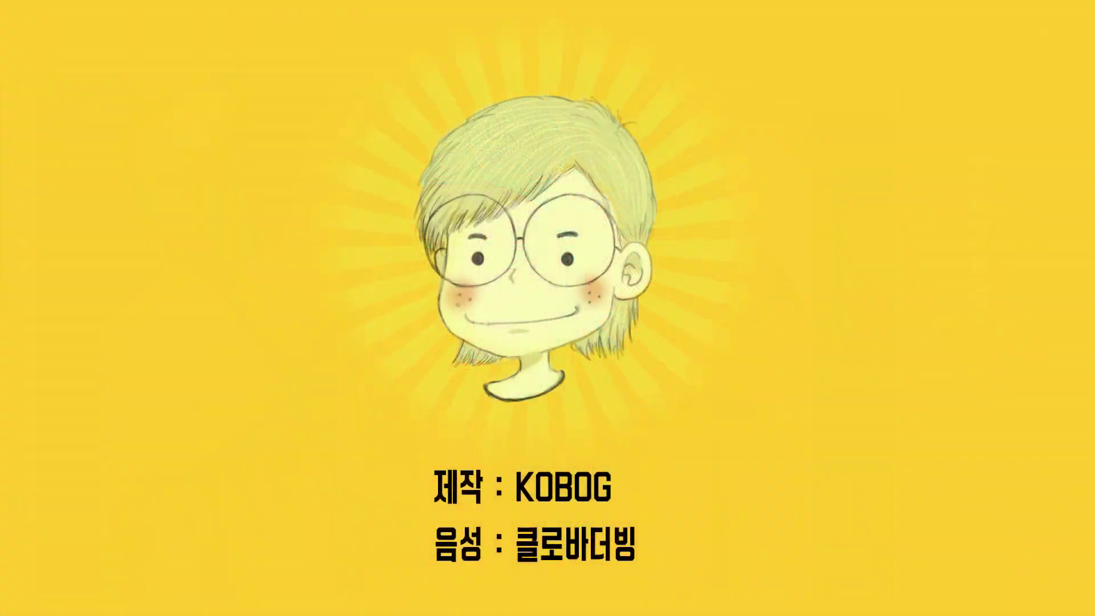